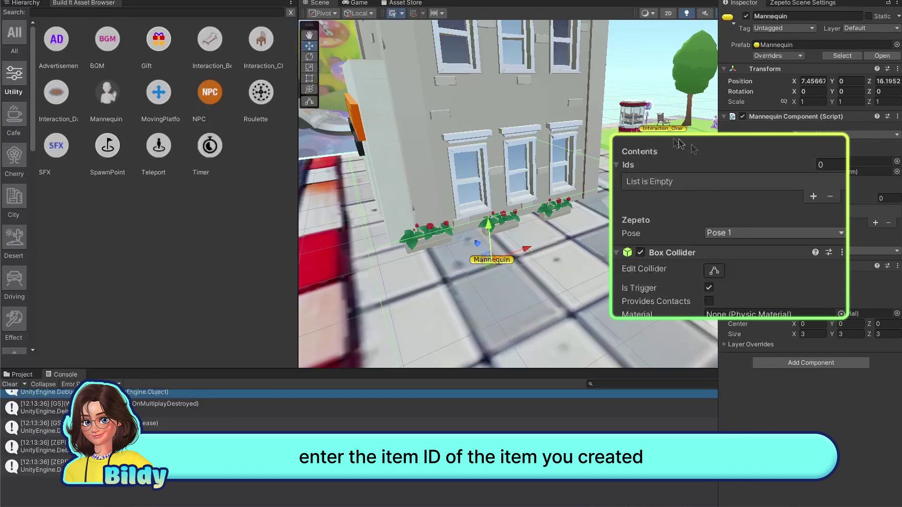
Choose Pose 2 from the Mannequin Component's Pose dropdown
{"action": "left_click", "coordinate": [739, 233]}
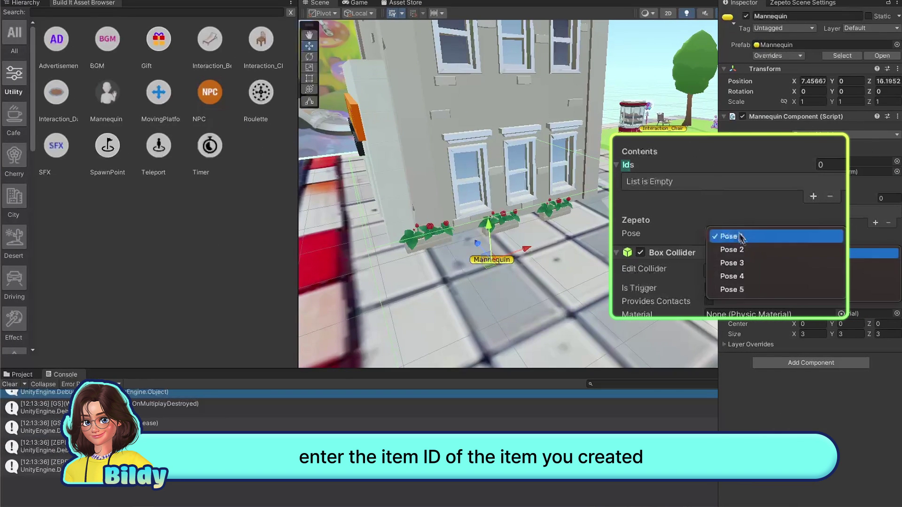
{"action": "left_click", "coordinate": [757, 257]}
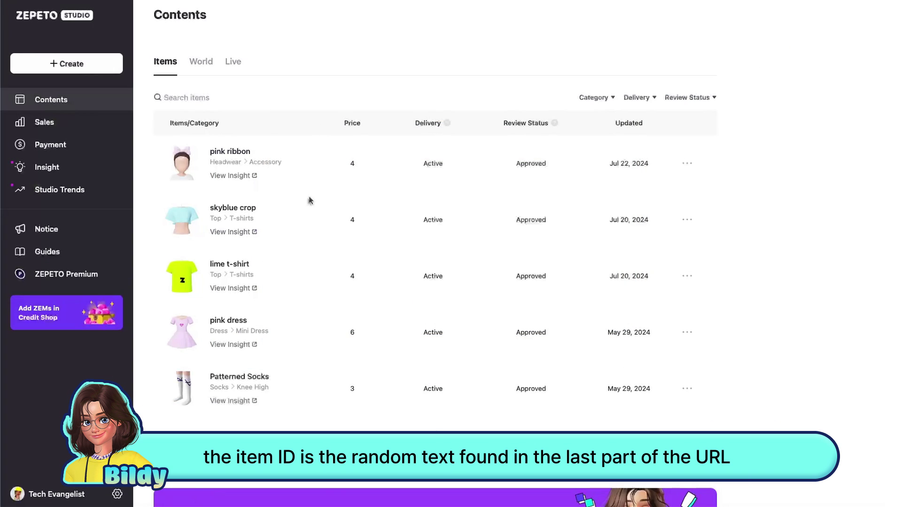
Open the pink ribbon item's page and select the item ID after itemId= in its URL
{"action": "left_click", "coordinate": [223, 162]}
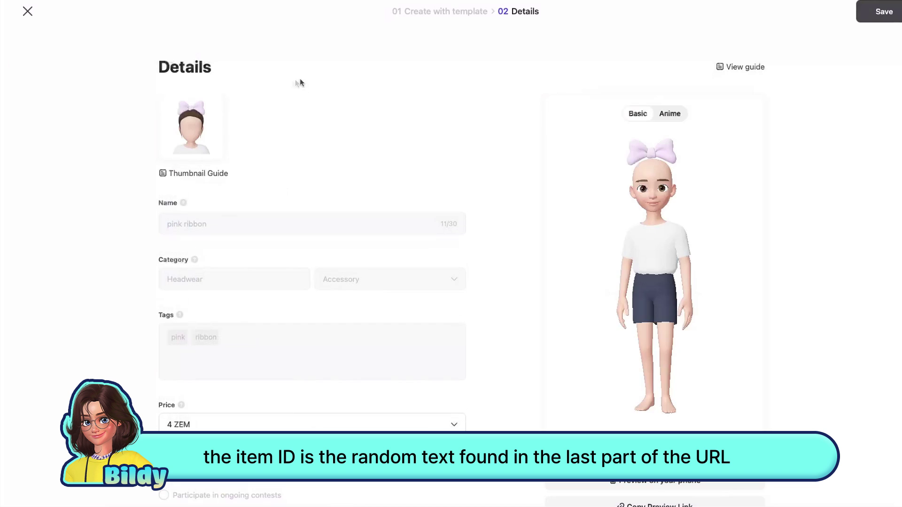
{"action": "left_click", "coordinate": [470, 8]}
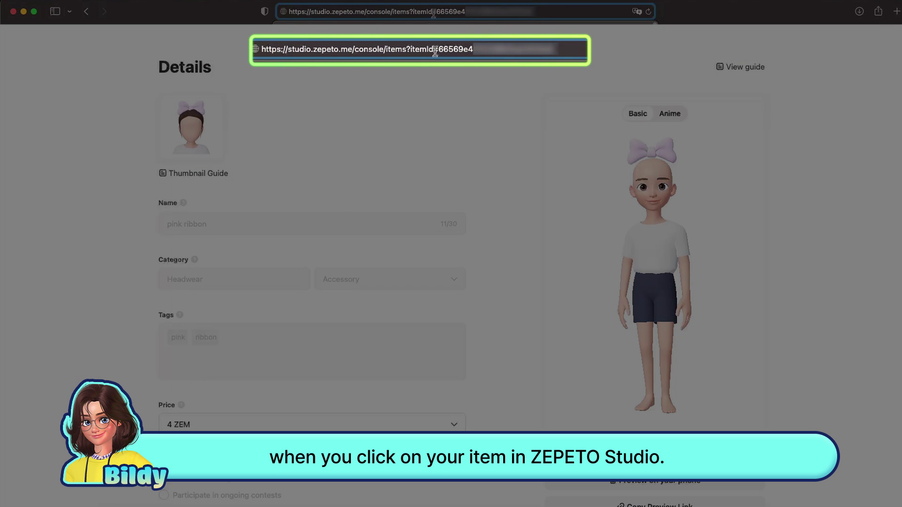
{"action": "left_click_drag", "start_coordinate": [434, 13], "coordinate": [588, 21]}
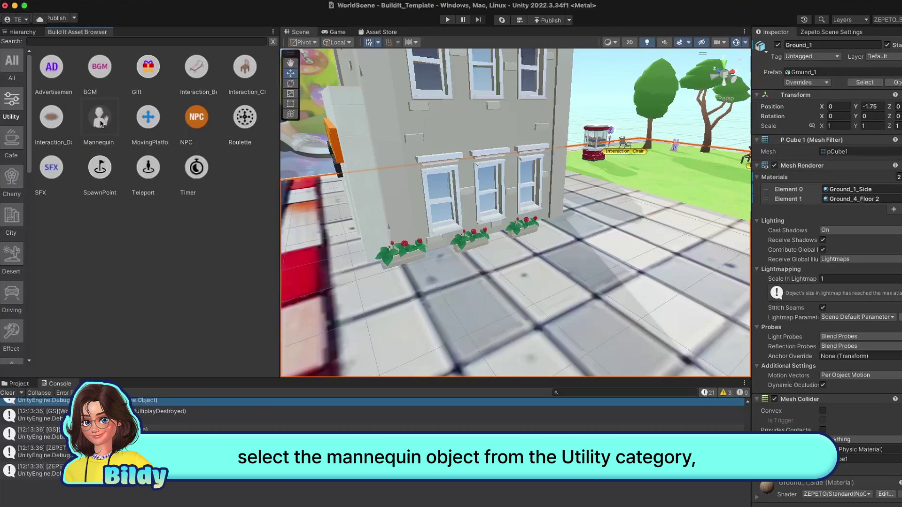
Place a mannequin in front of the building and add the Ids entry CR_66569e4
{"action": "left_click", "coordinate": [100, 120]}
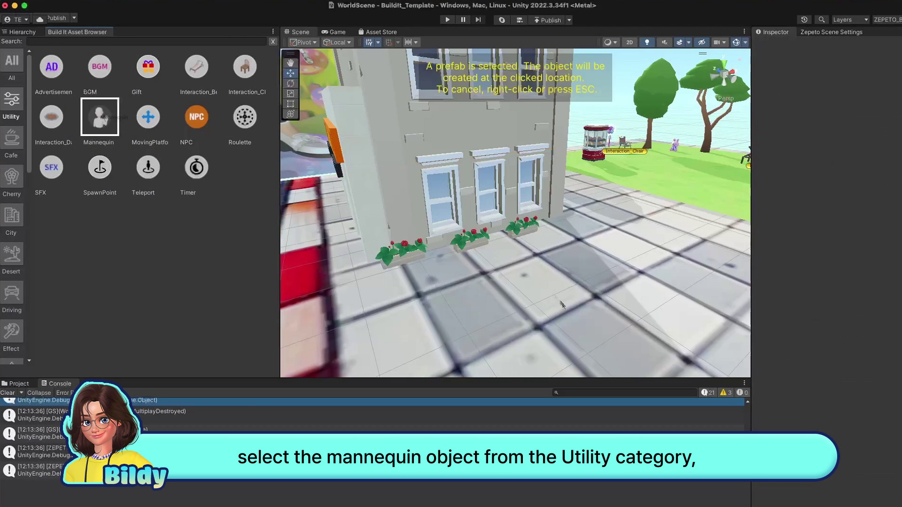
{"action": "left_click", "coordinate": [488, 275]}
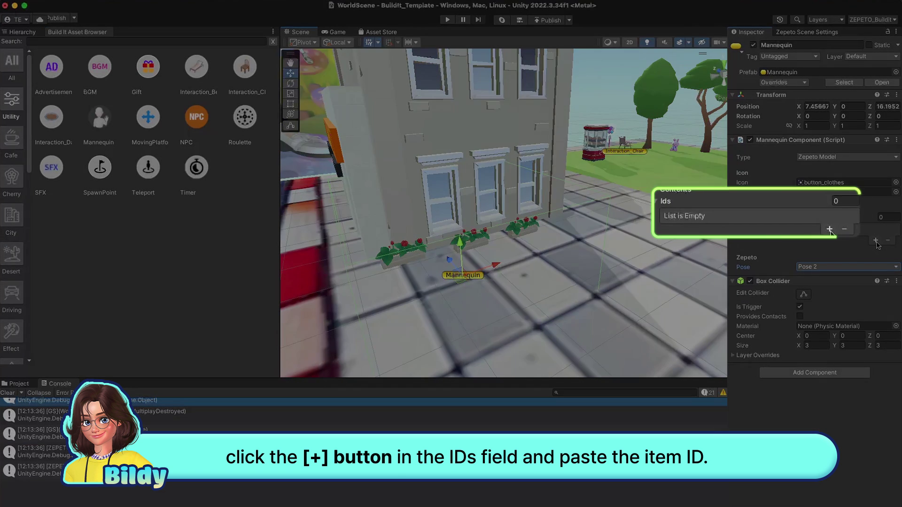
{"action": "left_click", "coordinate": [876, 241]}
{"action": "left_click", "coordinate": [819, 230]}
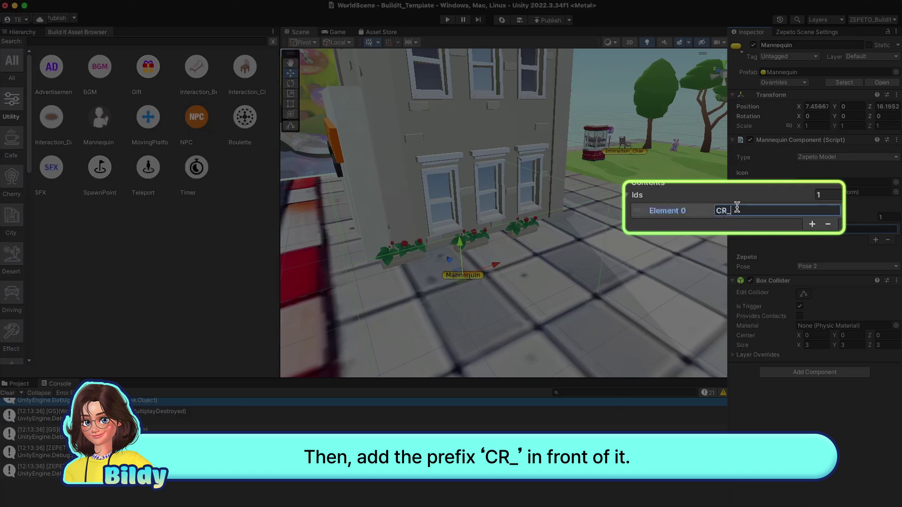
{"action": "type", "text": "CR_"}
{"action": "type", "text": "65569e4"}
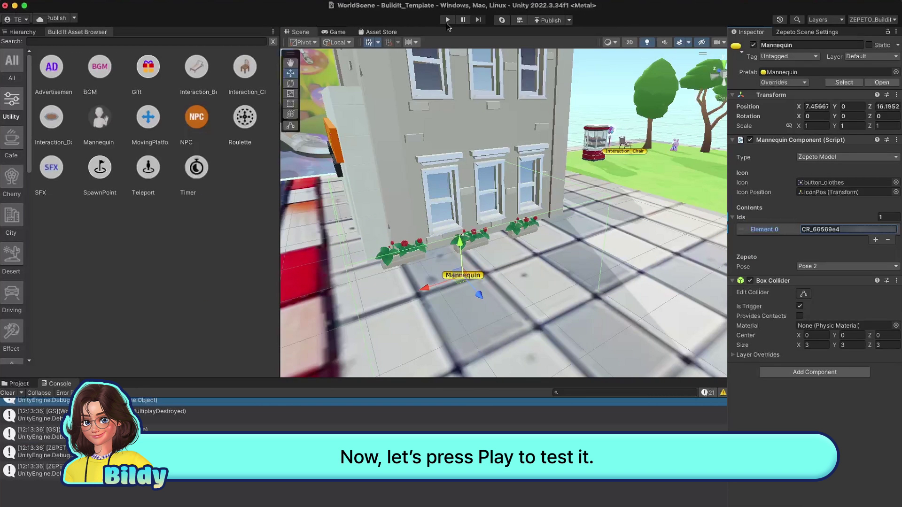
{"action": "left_click", "coordinate": [448, 21]}
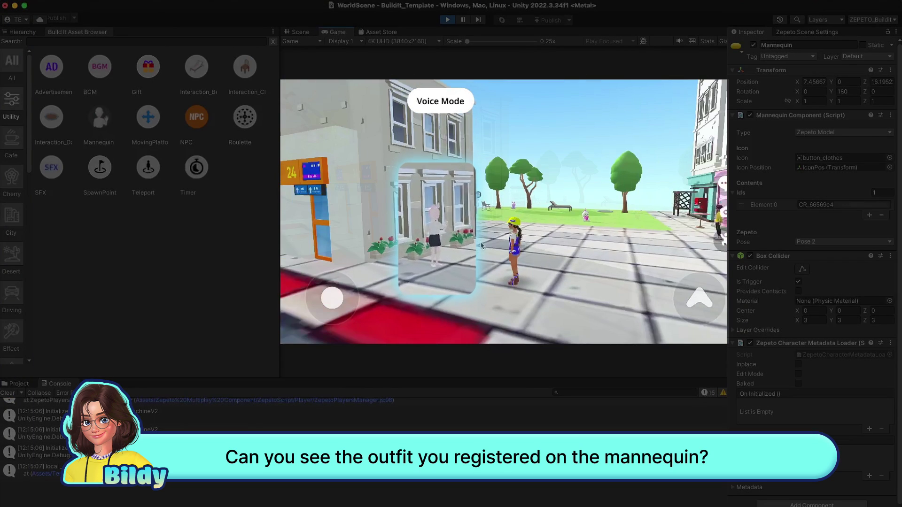
{"action": "key", "text": "a"}
{"action": "key", "text": "a"}
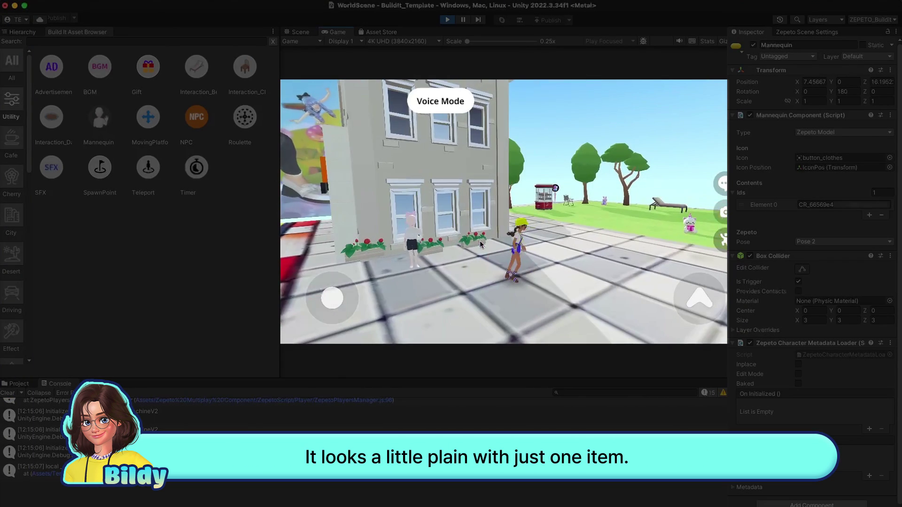
{"action": "key", "text": "a"}
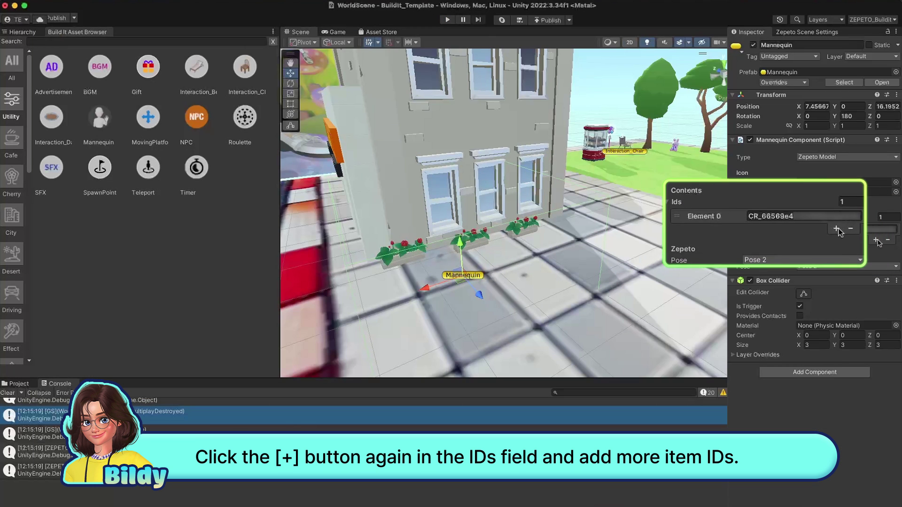
Add Ids entries CR_66569d5 and CR_6655d9c, then play-test trying on the mannequin's outfit
{"action": "left_click", "coordinate": [876, 249]}
{"action": "left_click", "coordinate": [877, 249]}
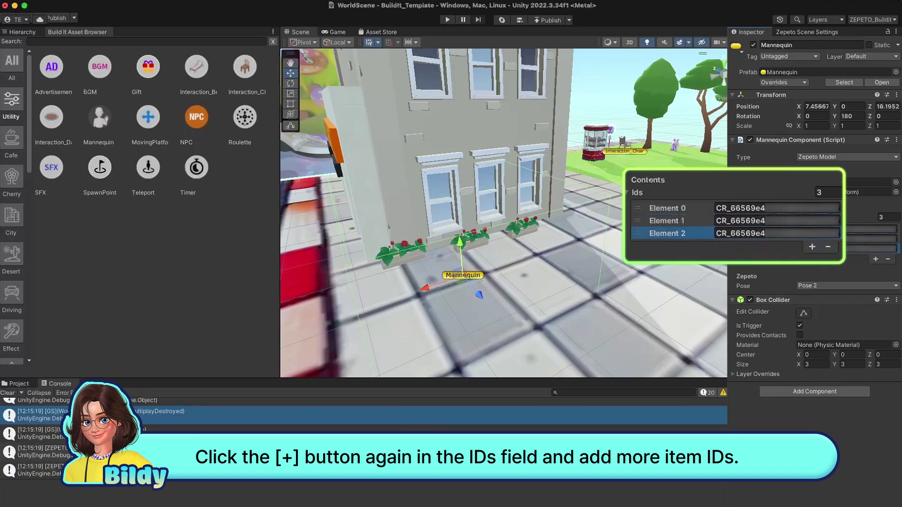
{"action": "left_click", "coordinate": [894, 238]}
{"action": "type", "text": "CR_66569d5"}
{"action": "left_click", "coordinate": [823, 249]}
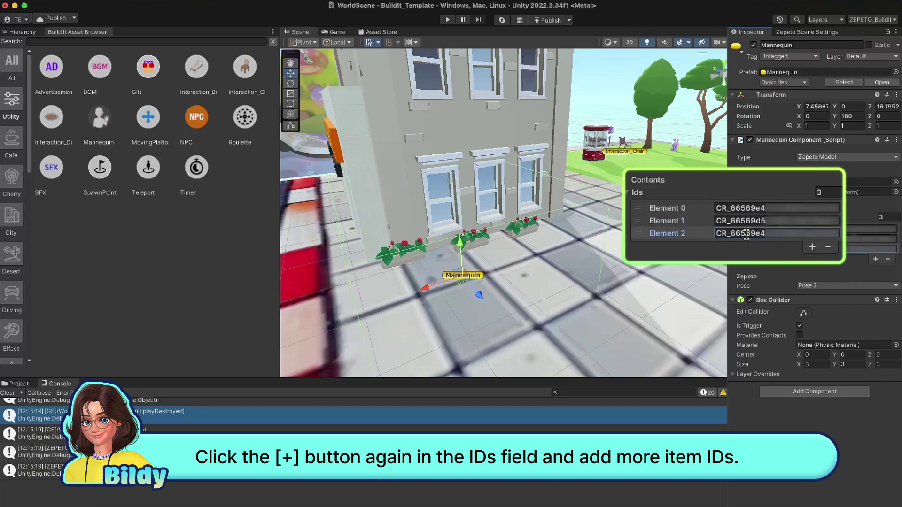
{"action": "type", "text": "CR_6655d9c"}
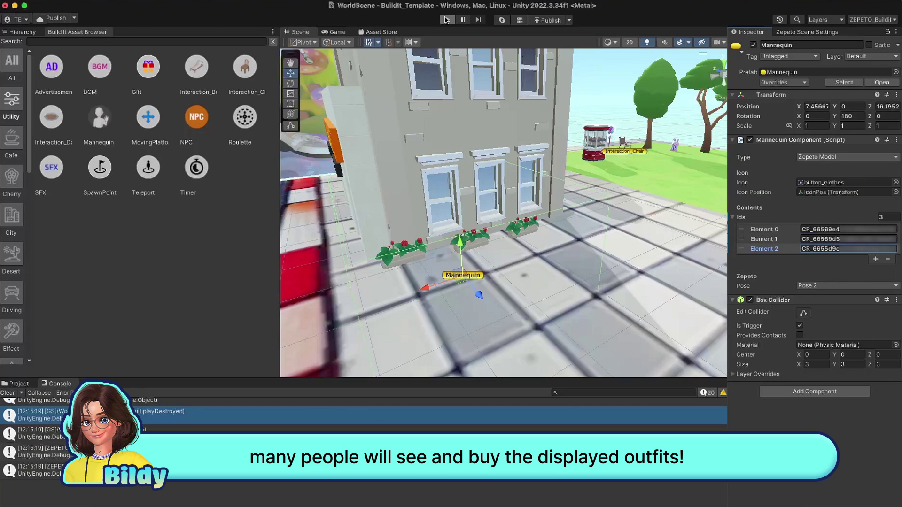
{"action": "left_click", "coordinate": [446, 19]}
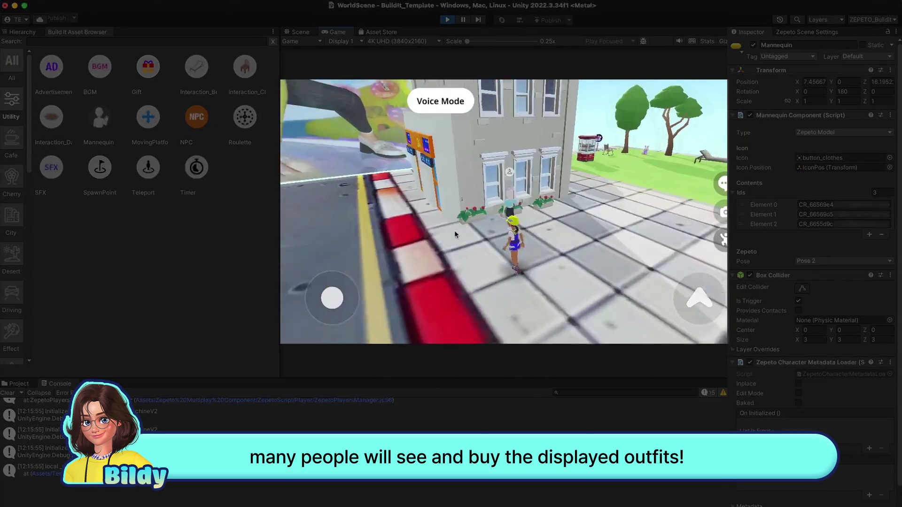
{"action": "left_click", "coordinate": [480, 198]}
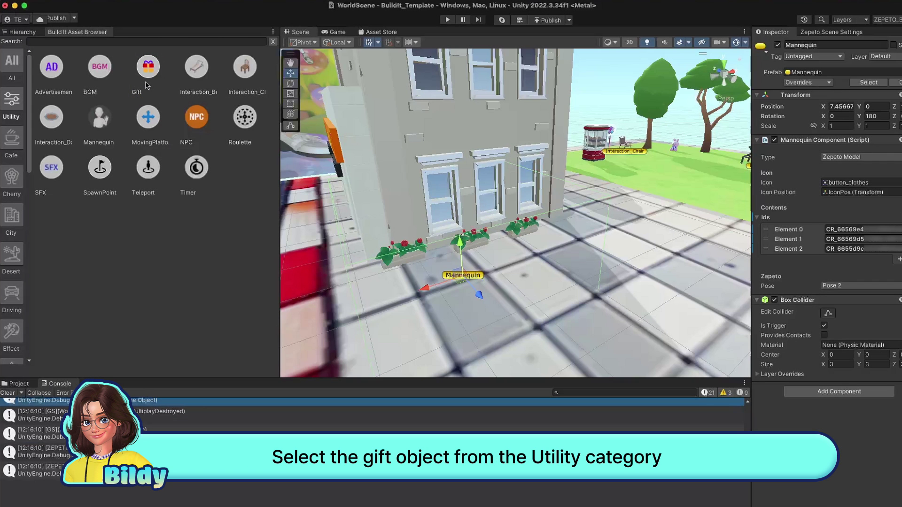
Place a Gift object beside the mannequin and set its GiftManager Item Id to CR_66569e4
{"action": "left_click", "coordinate": [154, 70]}
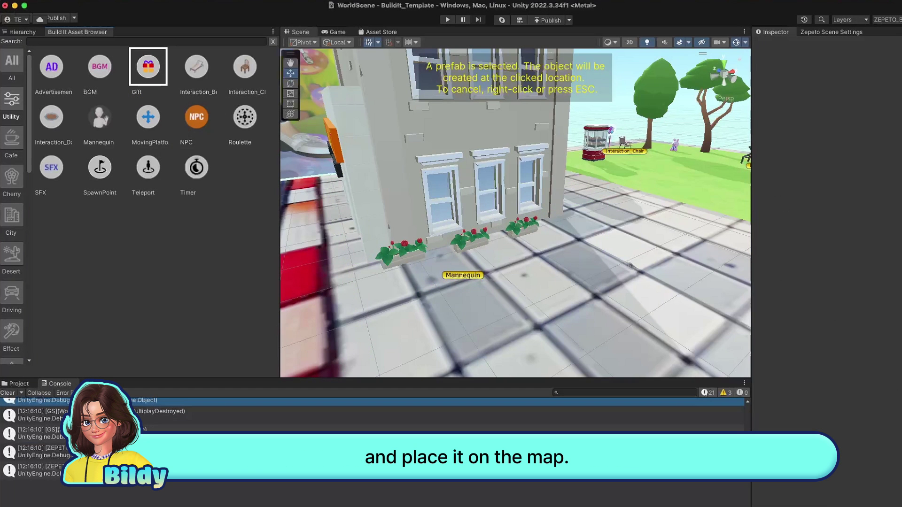
{"action": "left_click", "coordinate": [576, 245]}
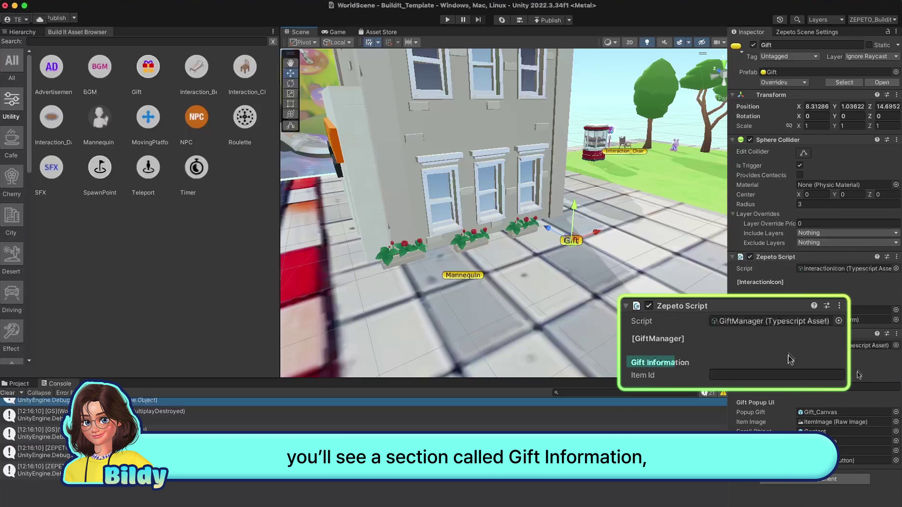
{"action": "left_click", "coordinate": [862, 388]}
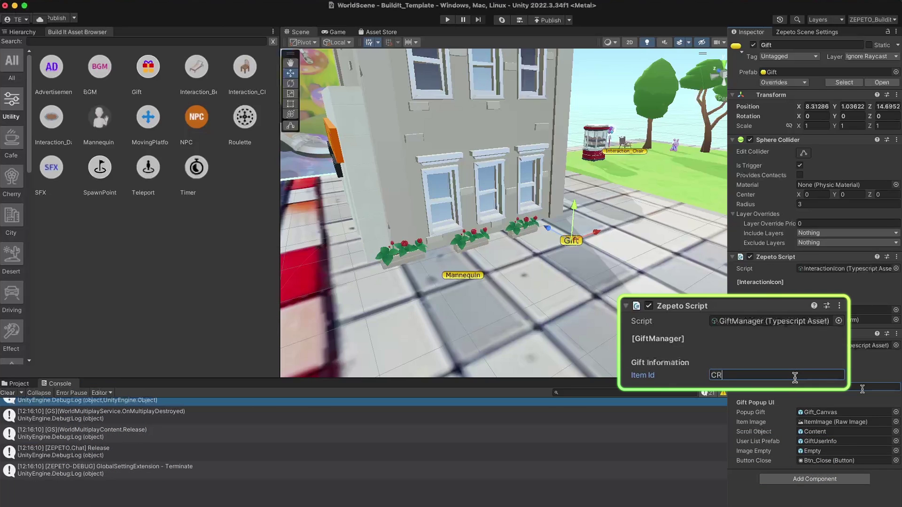
{"action": "type", "text": "_"}
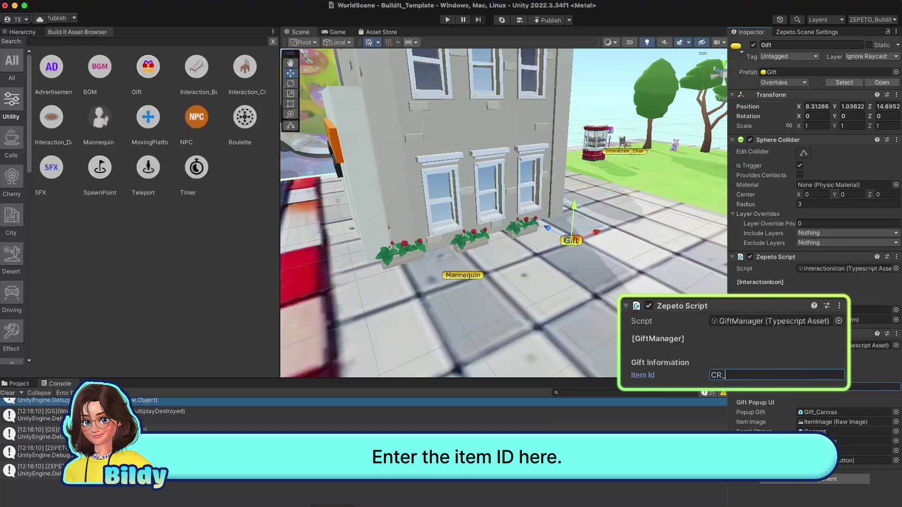
{"action": "double_click", "coordinate": [760, 375]}
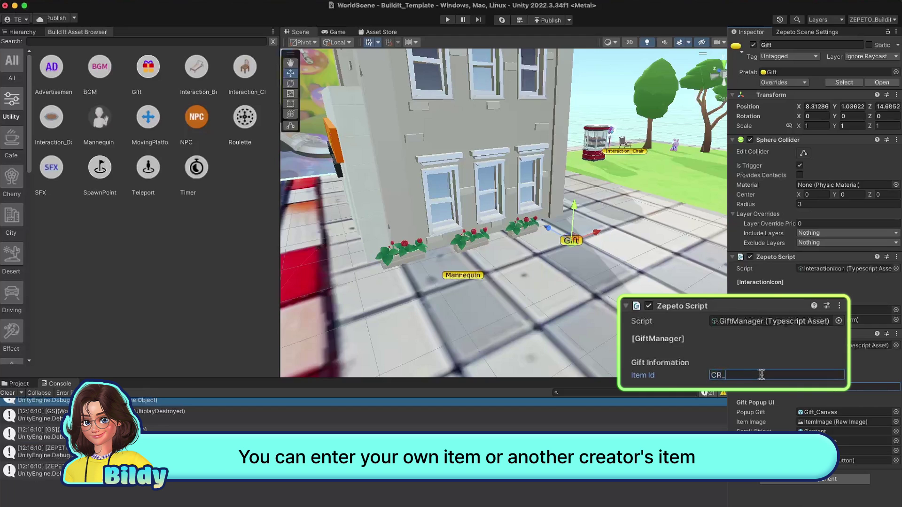
{"action": "key", "text": "super+v"}
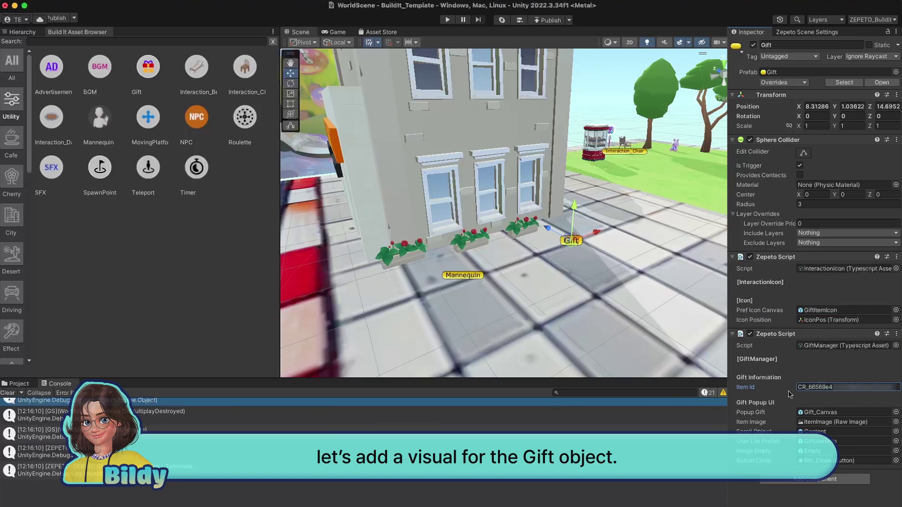
Place the yellow giftbox3 prefab from the Theme assets and parent it under Gift
{"action": "scroll", "coordinate": [10, 202], "scroll_direction": "down", "scroll_amount": 6}
{"action": "scroll", "coordinate": [9, 202], "scroll_direction": "down", "scroll_amount": 2}
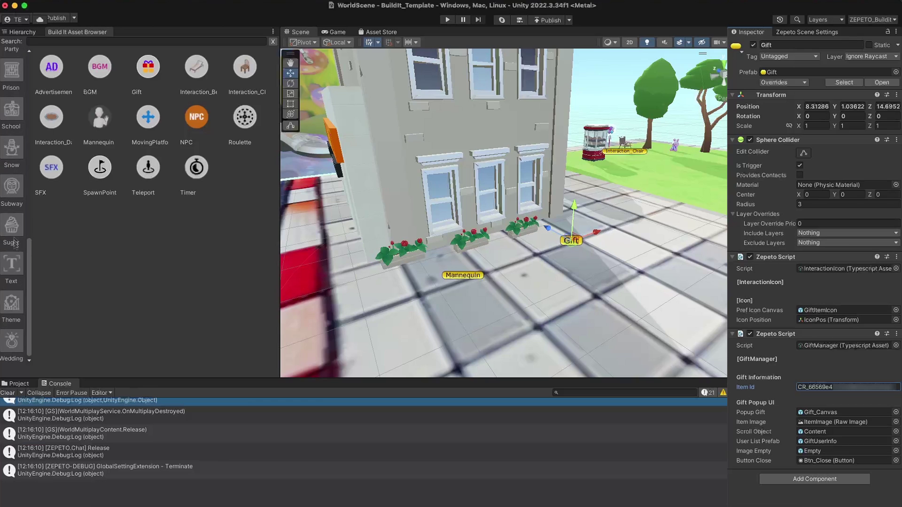
{"action": "left_click", "coordinate": [12, 303]}
{"action": "scroll", "coordinate": [214, 147], "scroll_direction": "down", "scroll_amount": 5}
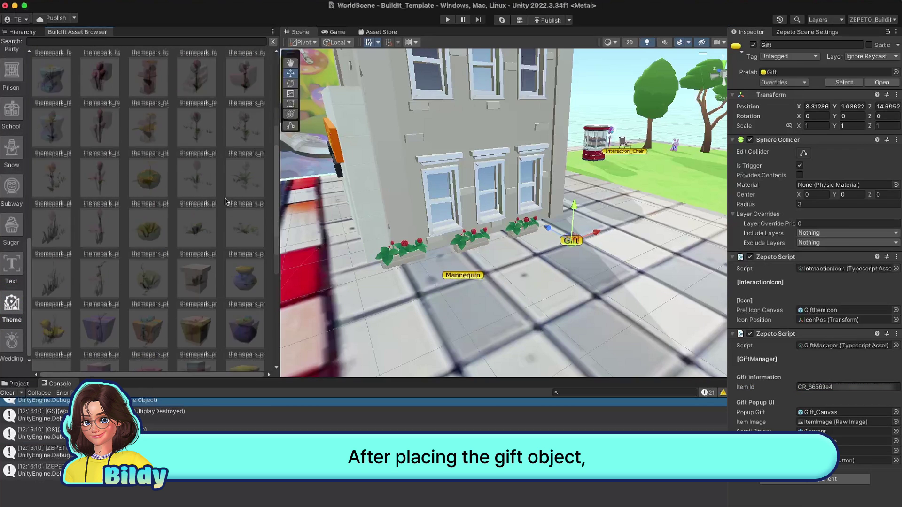
{"action": "left_click", "coordinate": [196, 327]}
{"action": "left_click", "coordinate": [624, 243]}
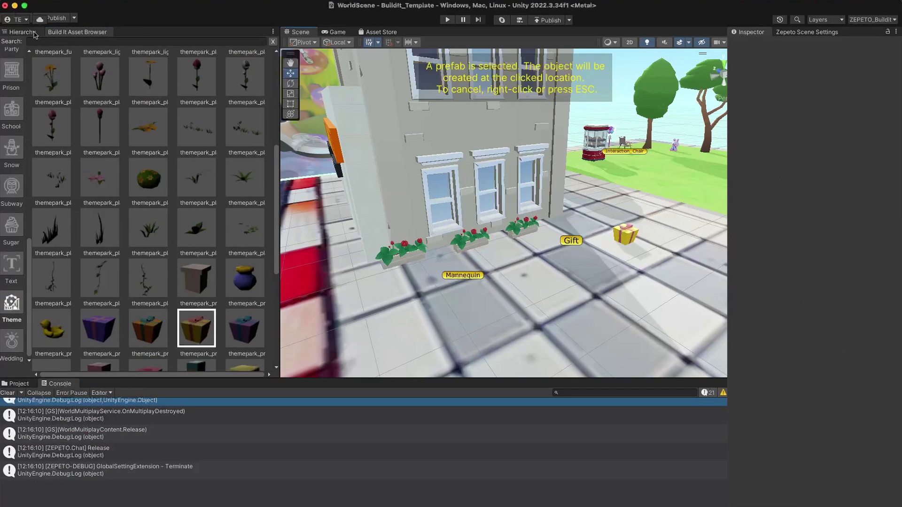
{"action": "left_click", "coordinate": [22, 31]}
{"action": "scroll", "coordinate": [94, 282], "scroll_direction": "down", "scroll_amount": 5}
{"action": "left_click_drag", "start_coordinate": [68, 358], "coordinate": [65, 350]}
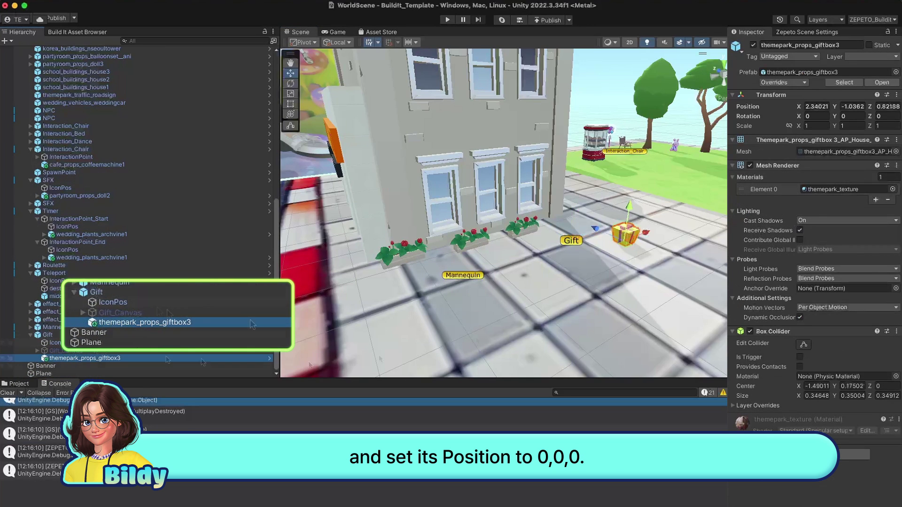
Set the gift box position to 0, 0, 0 and lower IconPos to Y 0.671
{"action": "left_click", "coordinate": [819, 106]}
{"action": "type", "text": "0"}
{"action": "key", "text": "Tab"}
{"action": "type", "text": "0"}
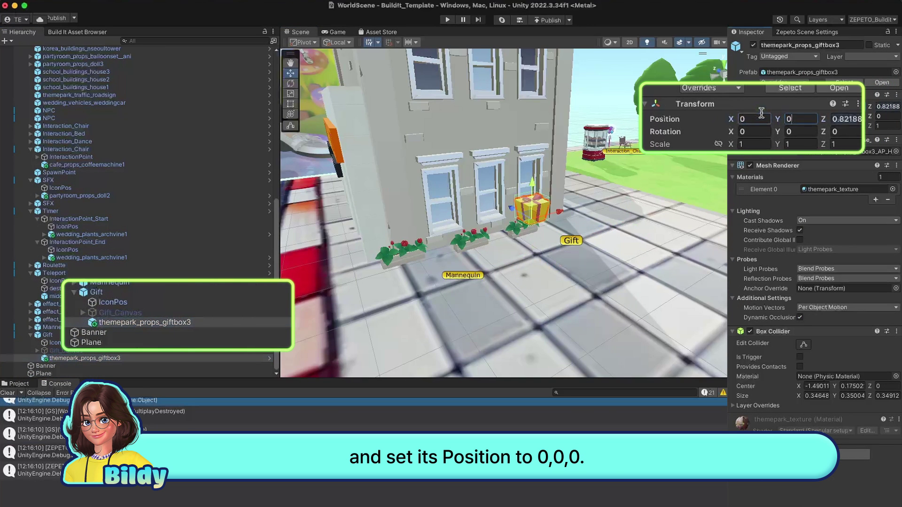
{"action": "key", "text": "Tab"}
{"action": "type", "text": "0"}
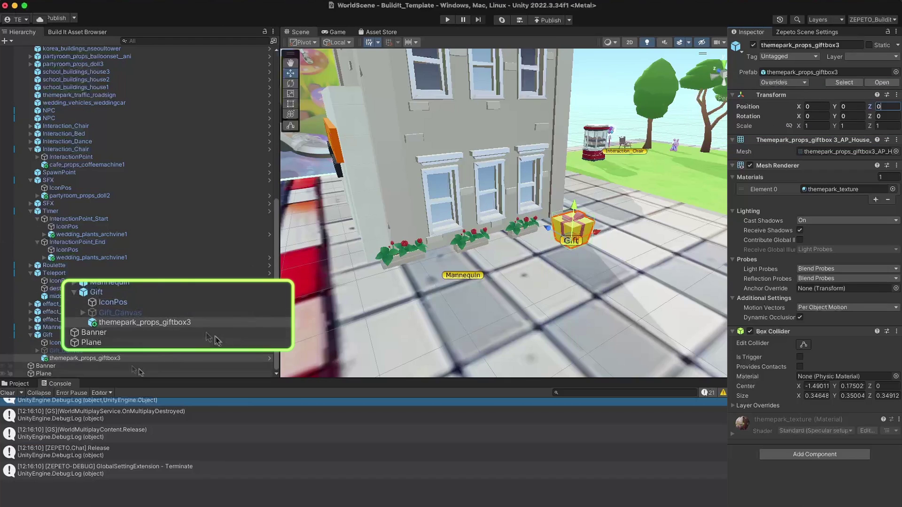
{"action": "left_click", "coordinate": [96, 343]}
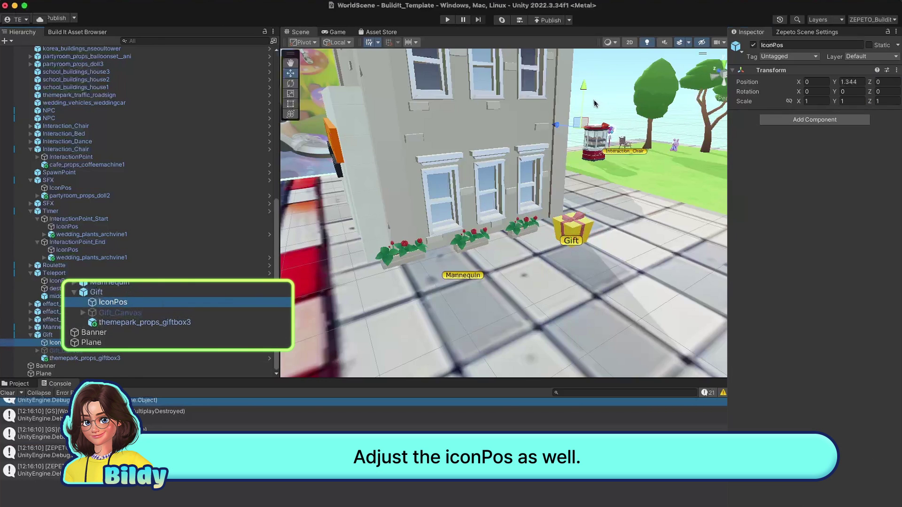
{"action": "left_click_drag", "start_coordinate": [585, 93], "coordinate": [588, 154]}
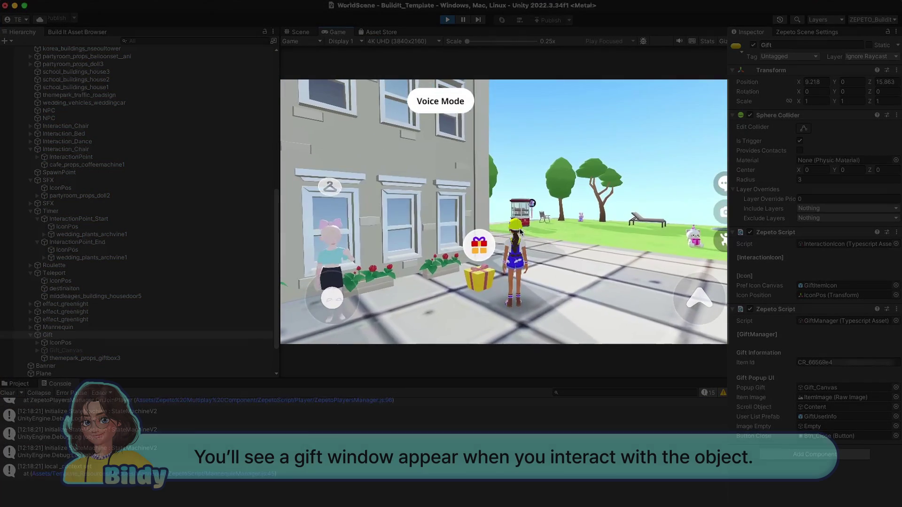
In Play mode, bring up the Send a Gift popup from the gift box's icon
{"action": "left_click", "coordinate": [485, 247]}
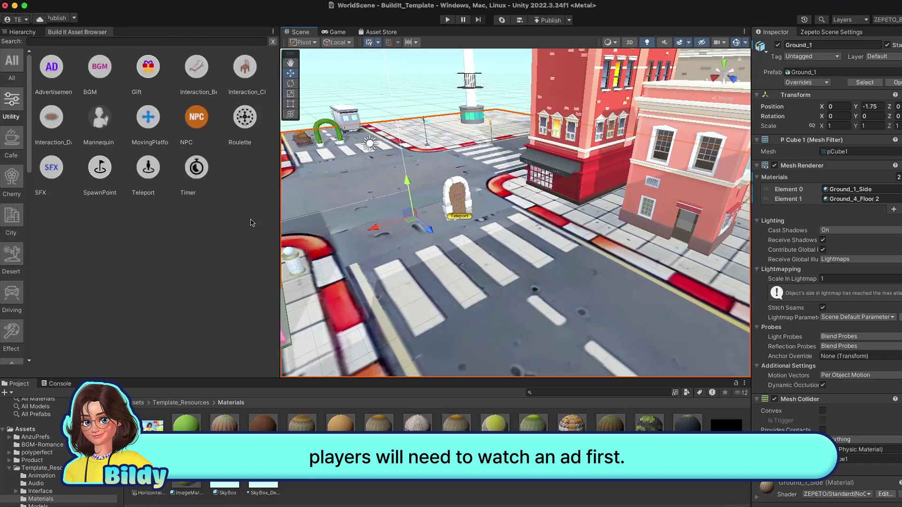
Delete the Teleport portal and place the Advertisement portal prefab at the crossing
{"action": "left_click", "coordinate": [461, 208]}
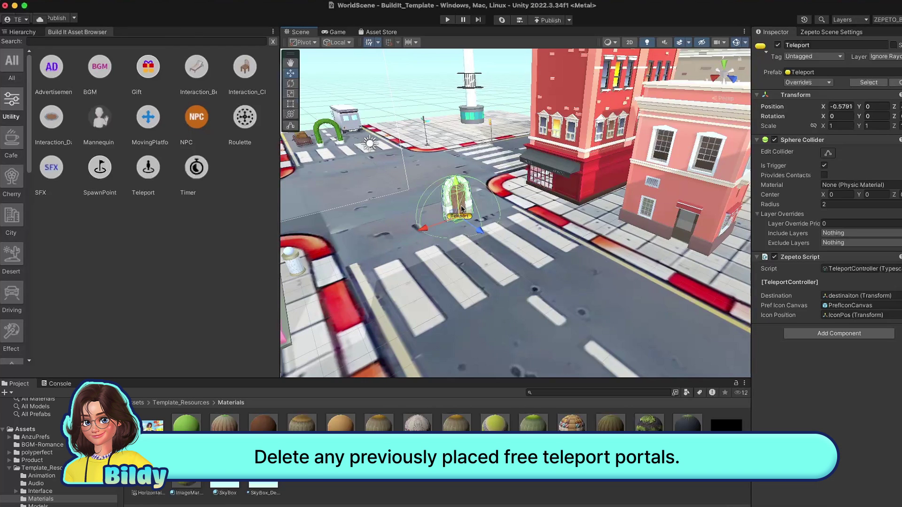
{"action": "key", "text": "Delete"}
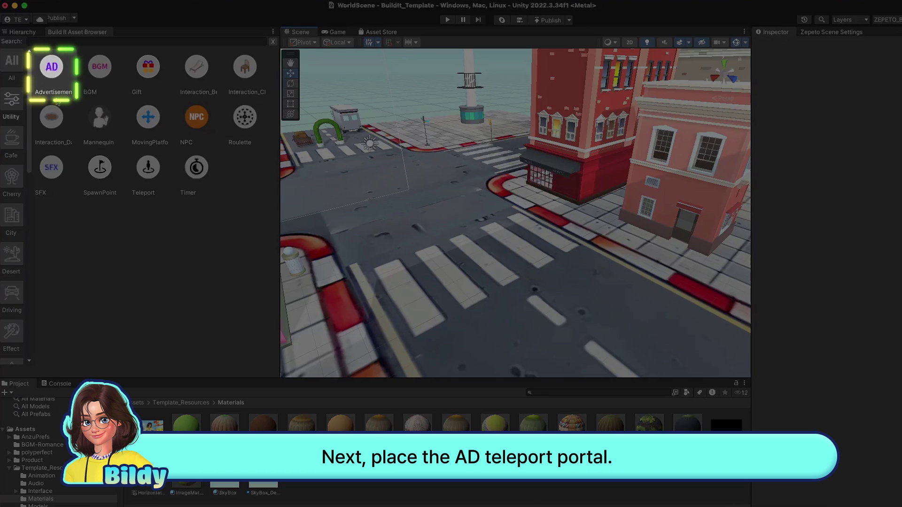
{"action": "left_click", "coordinate": [59, 76]}
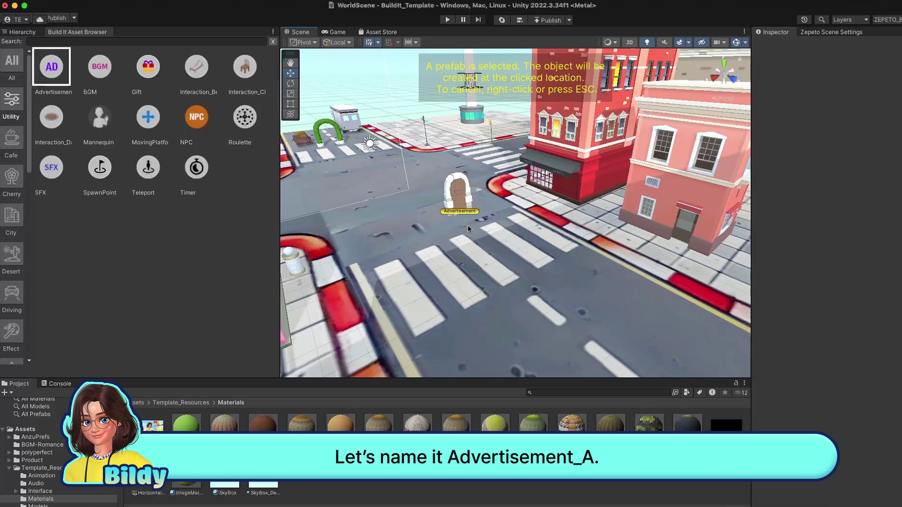
Rename the new Advertisement portal to Advertisement_A
{"action": "left_click", "coordinate": [460, 211]}
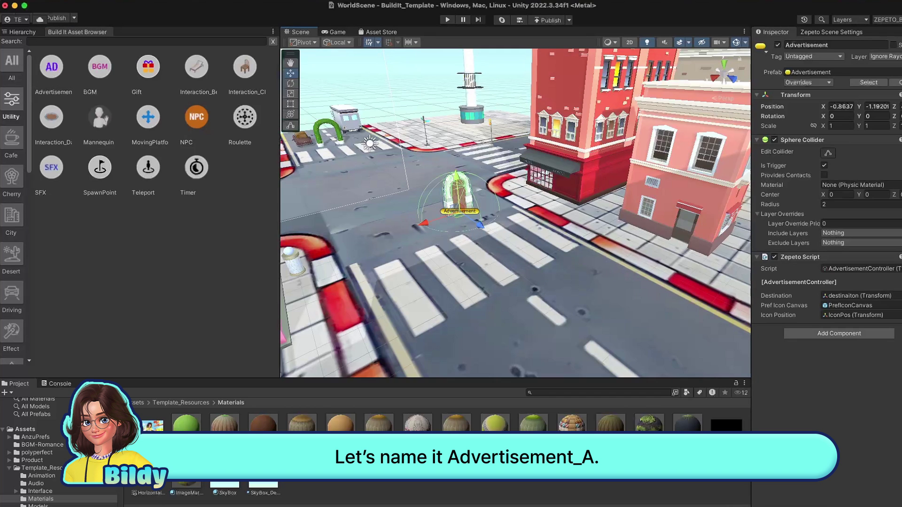
{"action": "left_click", "coordinate": [22, 32]}
{"action": "right_click", "coordinate": [61, 358]}
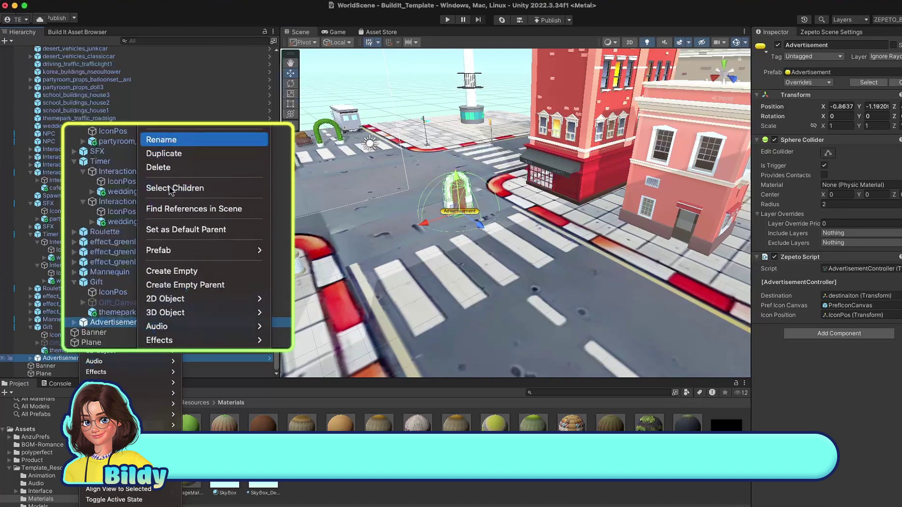
{"action": "left_click", "coordinate": [130, 214]}
{"action": "type", "text": "Advertisement_A"}
{"action": "key", "text": "Return"}
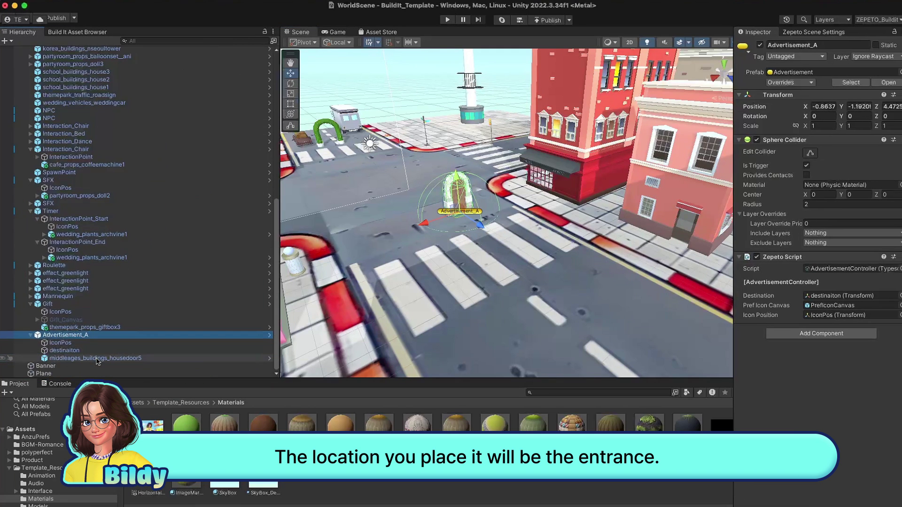
{"action": "scroll", "coordinate": [421, 292], "scroll_direction": "down", "scroll_amount": 10}
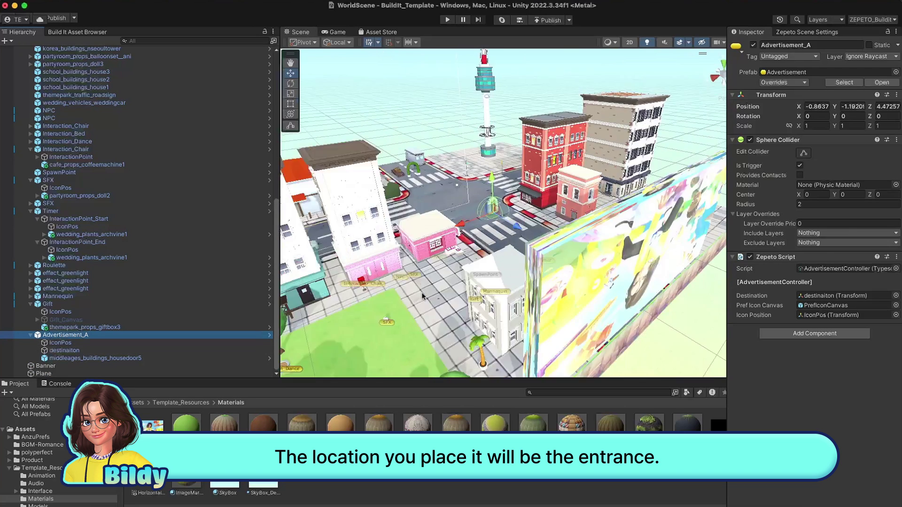
{"action": "scroll", "coordinate": [93, 124], "scroll_direction": "up", "scroll_amount": 9}
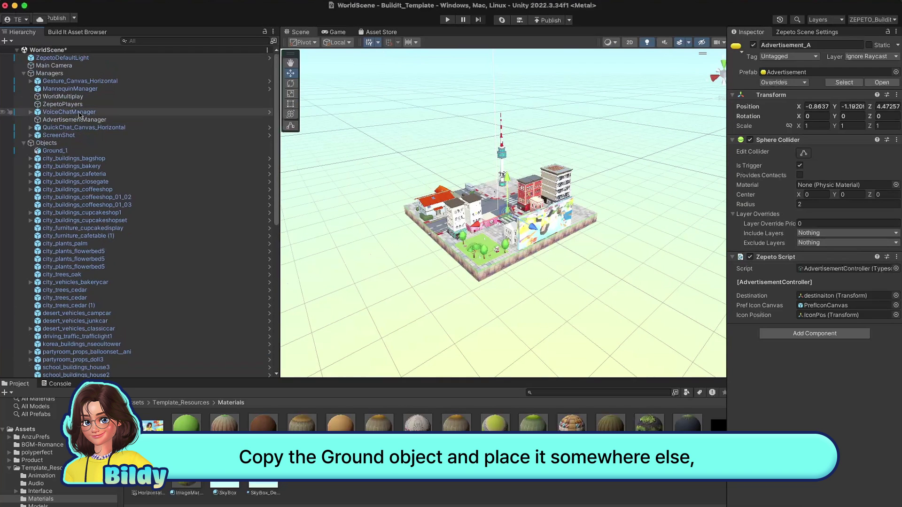
Duplicate Ground_1 and move the copy to position 80, 0, 80
{"action": "scroll", "coordinate": [93, 123], "scroll_direction": "up", "scroll_amount": 4}
{"action": "right_click", "coordinate": [70, 152]}
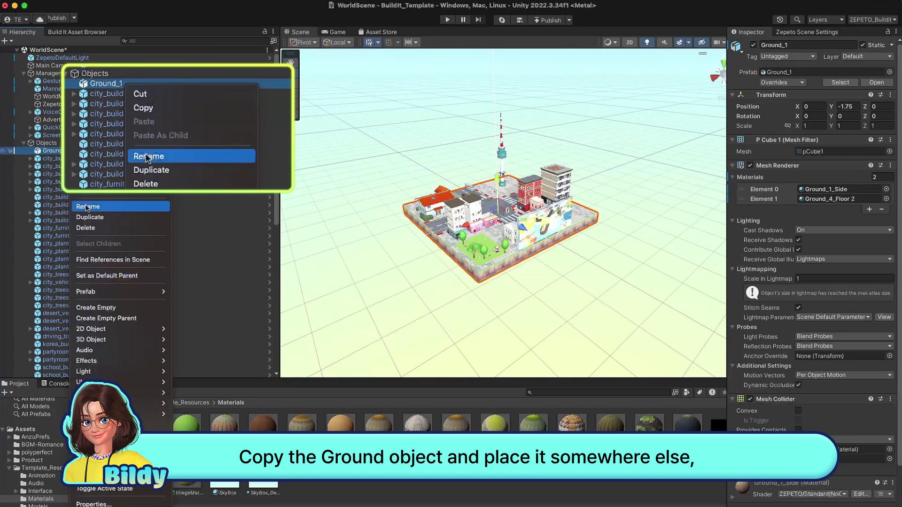
{"action": "left_click", "coordinate": [90, 217]}
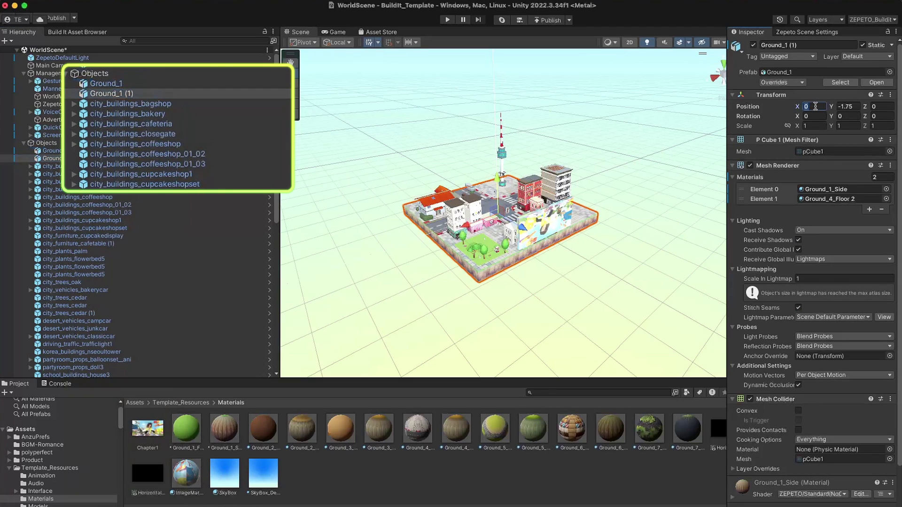
{"action": "type", "text": "80"}
{"action": "key", "text": "Tab"}
{"action": "type", "text": "0"}
{"action": "key", "text": "Tab"}
{"action": "type", "text": "80"}
{"action": "key", "text": "Return"}
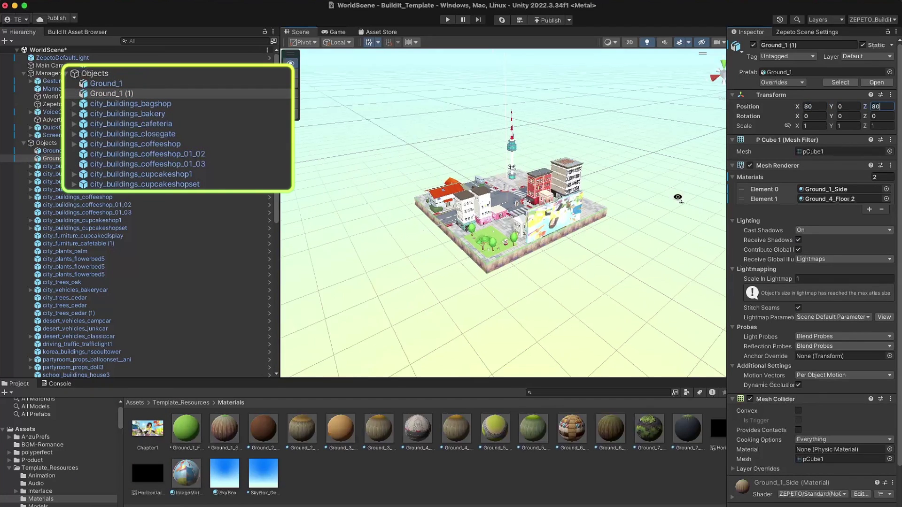
{"action": "key", "text": "f"}
Rename the copied ground to Hidden_Ground
{"action": "right_click", "coordinate": [63, 159]}
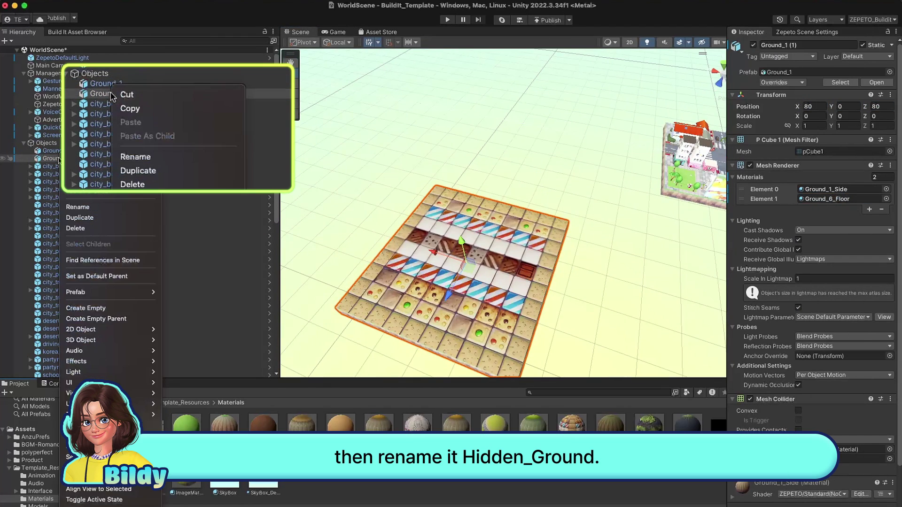
{"action": "left_click", "coordinate": [77, 207]}
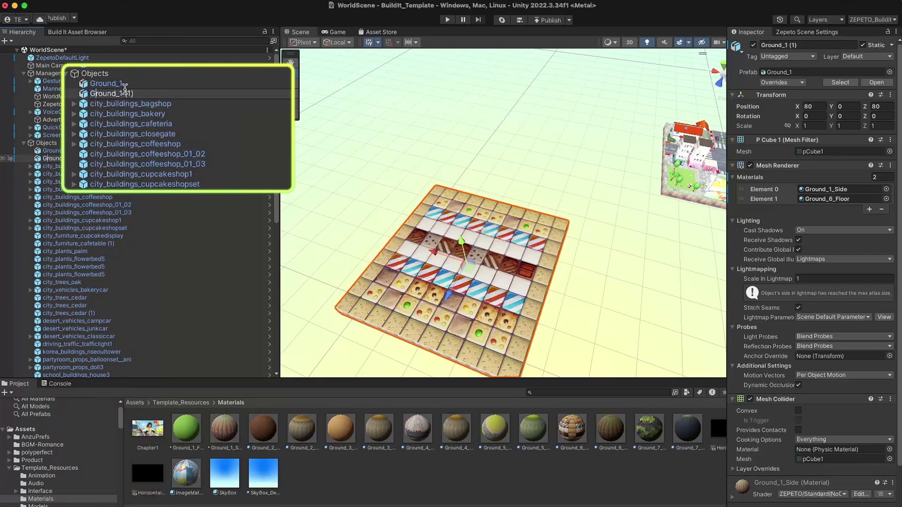
{"action": "key", "text": "Delete"}
{"action": "key", "text": "Delete"}
{"action": "key", "text": "Return"}
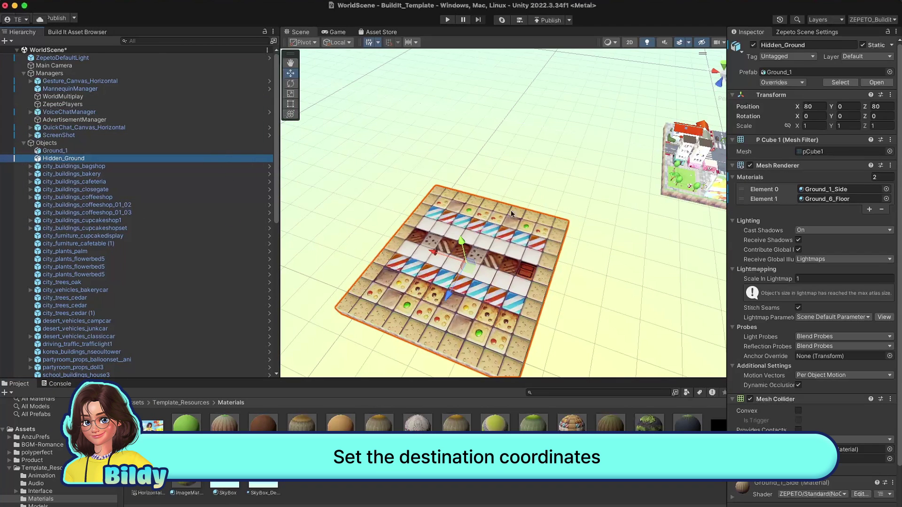
Select Advertisement_A's destinaiton child and set its Y position to 10
{"action": "scroll", "coordinate": [159, 312], "scroll_direction": "down", "scroll_amount": 13}
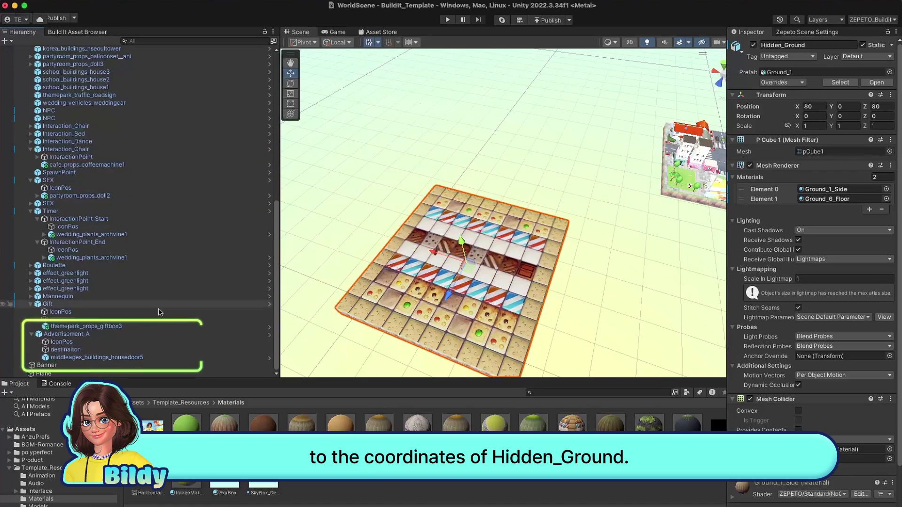
{"action": "double_click", "coordinate": [57, 334]}
{"action": "left_click", "coordinate": [100, 351]}
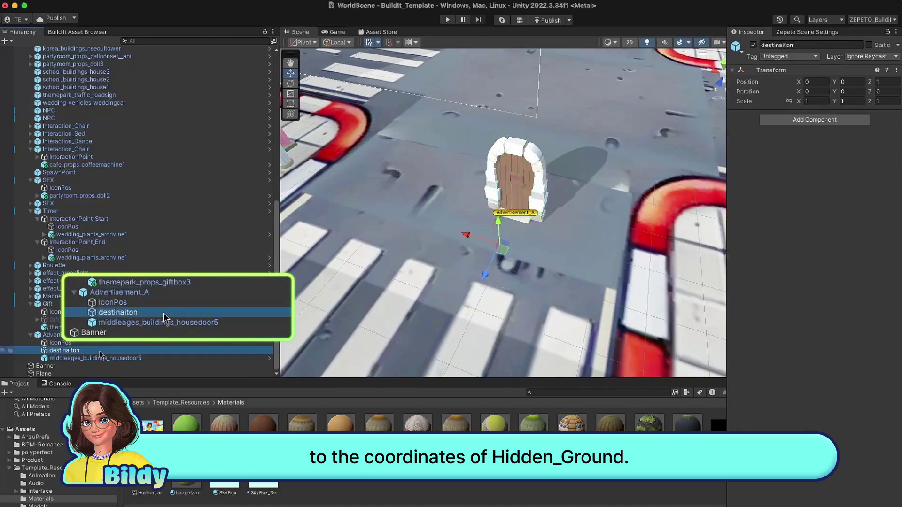
{"action": "double_click", "coordinate": [100, 351]}
{"action": "left_click", "coordinate": [816, 82]}
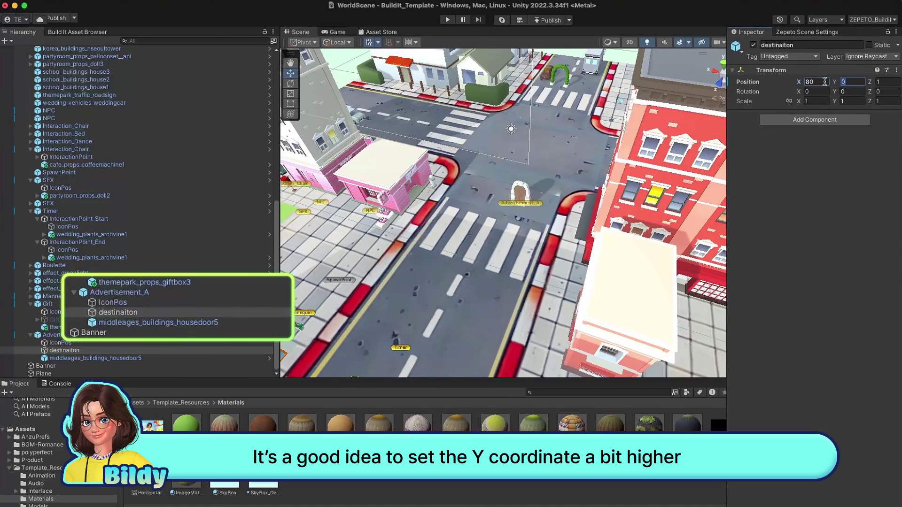
{"action": "double_click", "coordinate": [65, 350]}
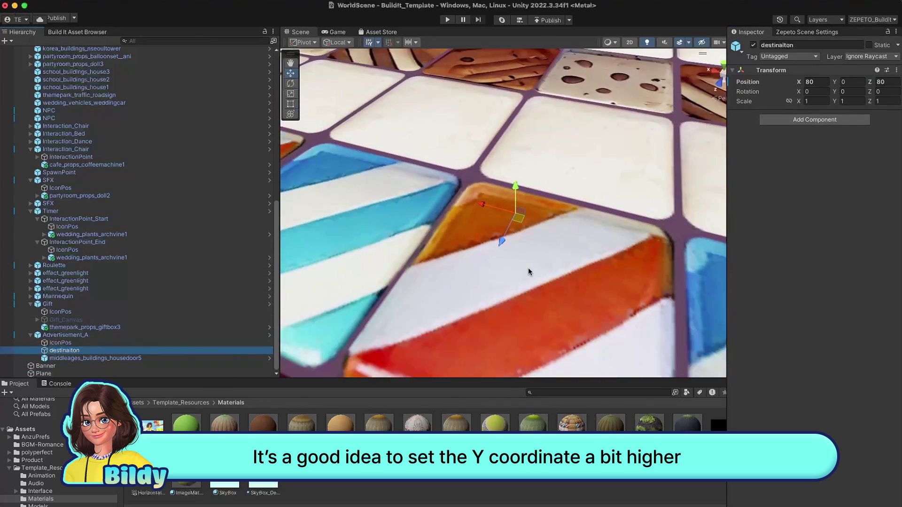
{"action": "type", "text": "10"}
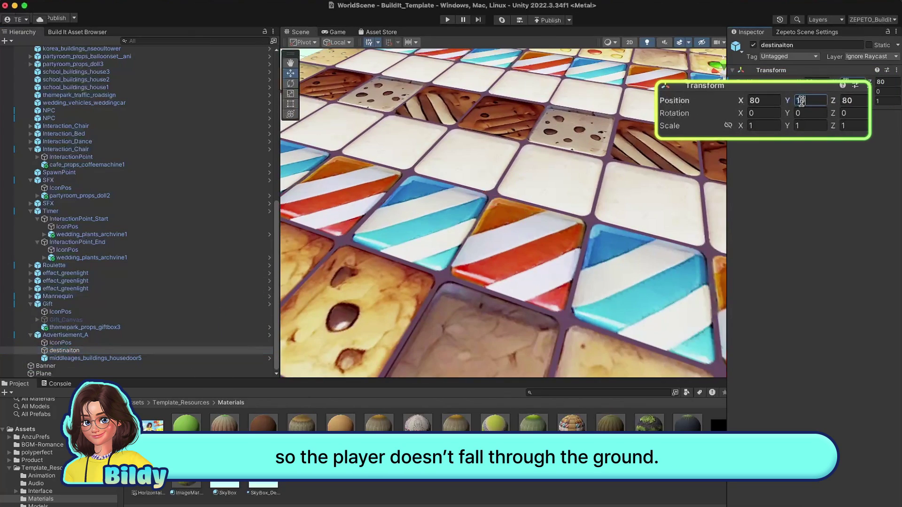
{"action": "key", "text": "Return"}
{"action": "scroll", "coordinate": [576, 234], "scroll_direction": "down", "scroll_amount": 5}
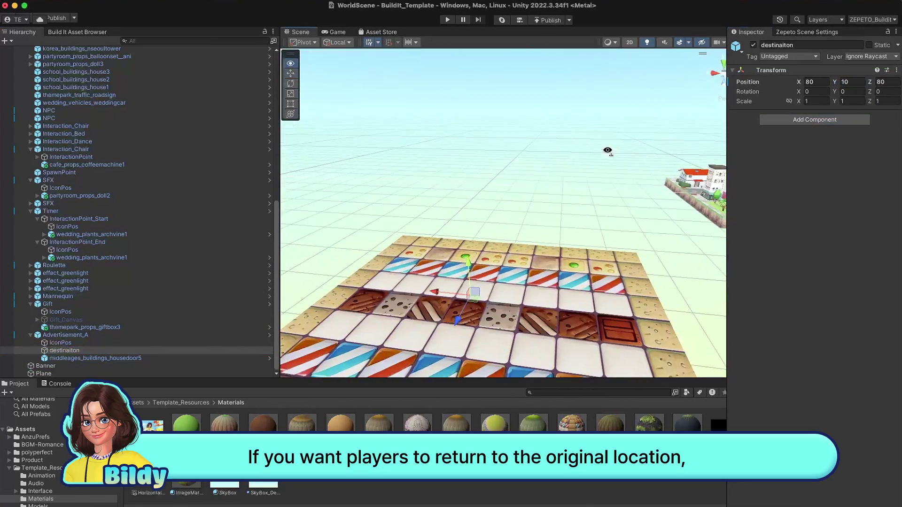
{"action": "left_click_drag", "start_coordinate": [577, 235], "coordinate": [460, 152], "text": "alt"}
Place the Advertisement portal prefab from the Asset Browser onto the tiles
{"action": "left_click", "coordinate": [52, 67]}
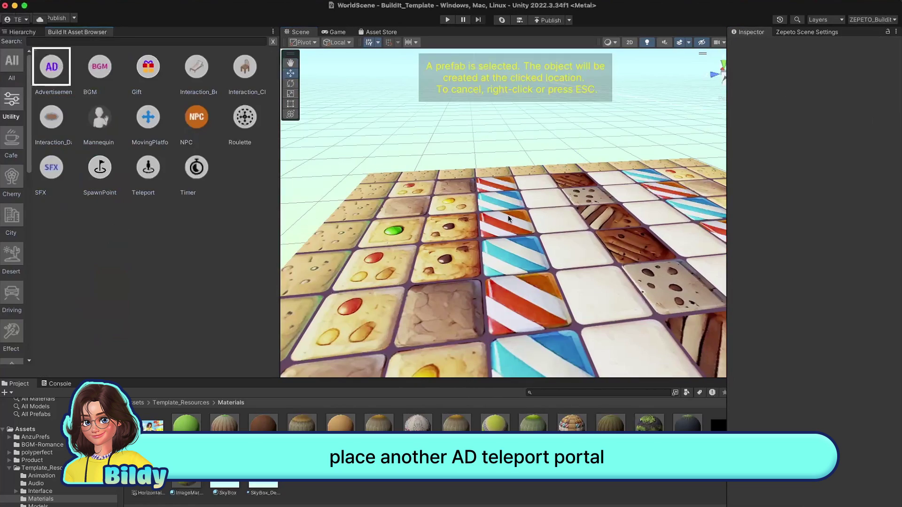
{"action": "left_click", "coordinate": [522, 251]}
{"action": "left_click_drag", "start_coordinate": [522, 250], "coordinate": [553, 225], "text": "alt"}
Rename the new Advertisement object to Advertisement_B
{"action": "left_click", "coordinate": [538, 203]}
{"action": "left_click", "coordinate": [23, 31]}
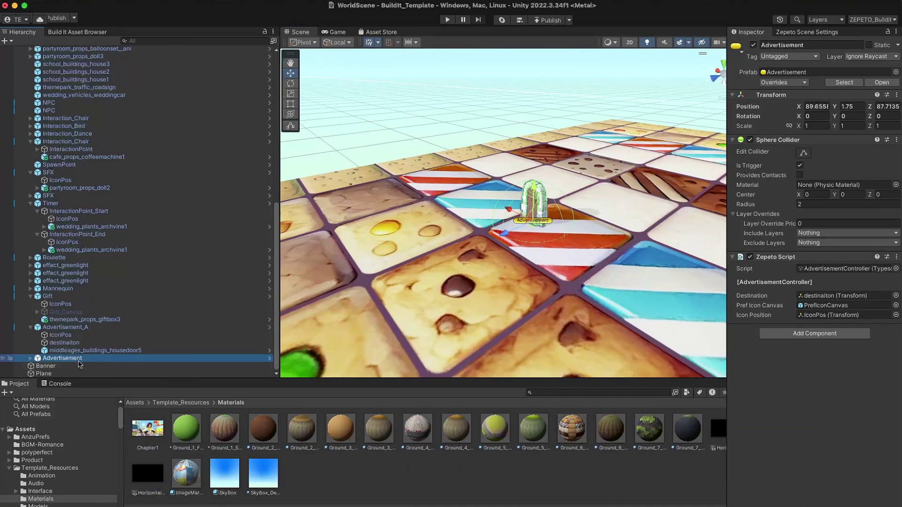
{"action": "right_click", "coordinate": [86, 358]}
{"action": "left_click", "coordinate": [117, 214]}
{"action": "type", "text": "_B"}
{"action": "key", "text": "Return"}
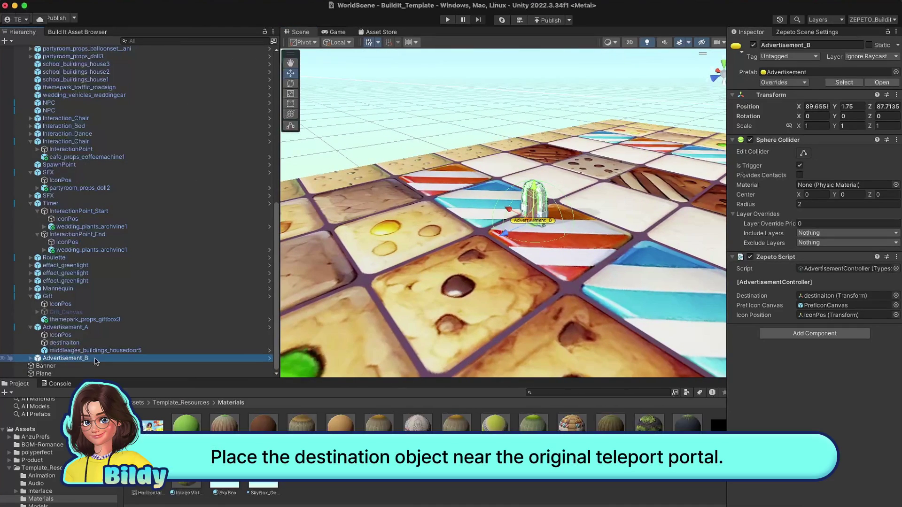
Move Advertisement_B's destination to -88.71, 10, -80.74, beside Advertisement_A at the crossing
{"action": "left_click", "coordinate": [30, 359]}
{"action": "left_click", "coordinate": [64, 366]}
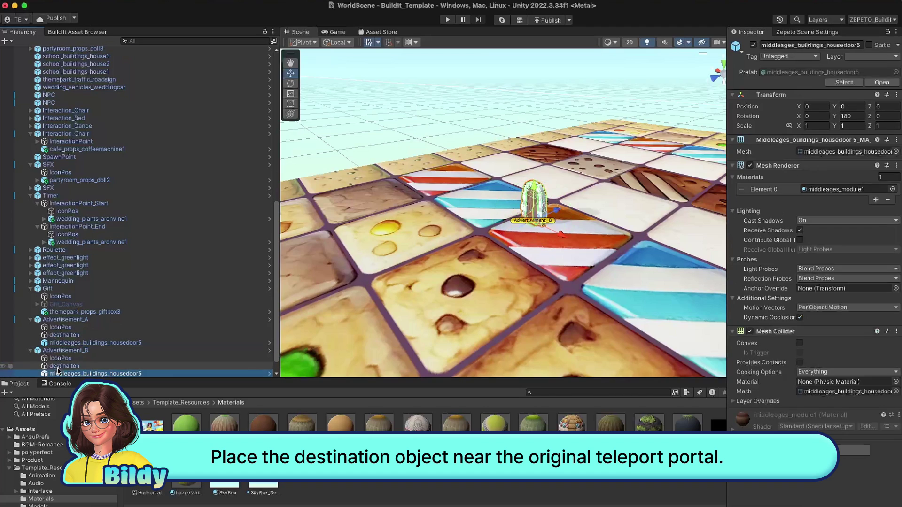
{"action": "scroll", "coordinate": [397, 265], "scroll_direction": "down", "scroll_amount": 5}
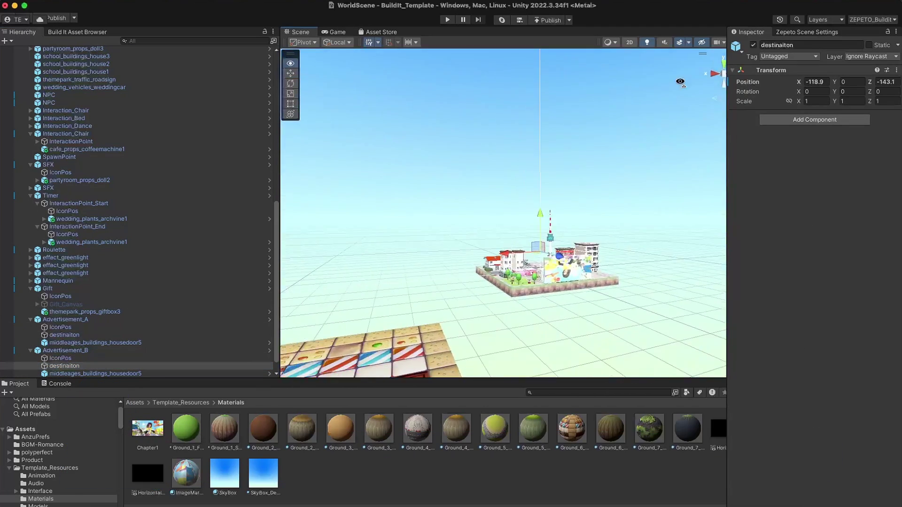
{"action": "scroll", "coordinate": [484, 280], "scroll_direction": "up", "scroll_amount": 5}
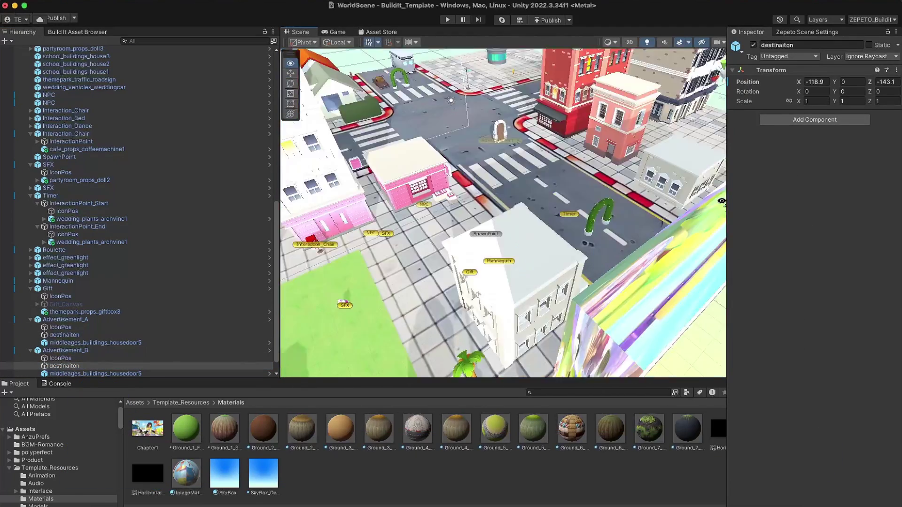
{"action": "left_click_drag", "start_coordinate": [483, 279], "coordinate": [550, 196], "text": "alt"}
{"action": "key", "text": "Return"}
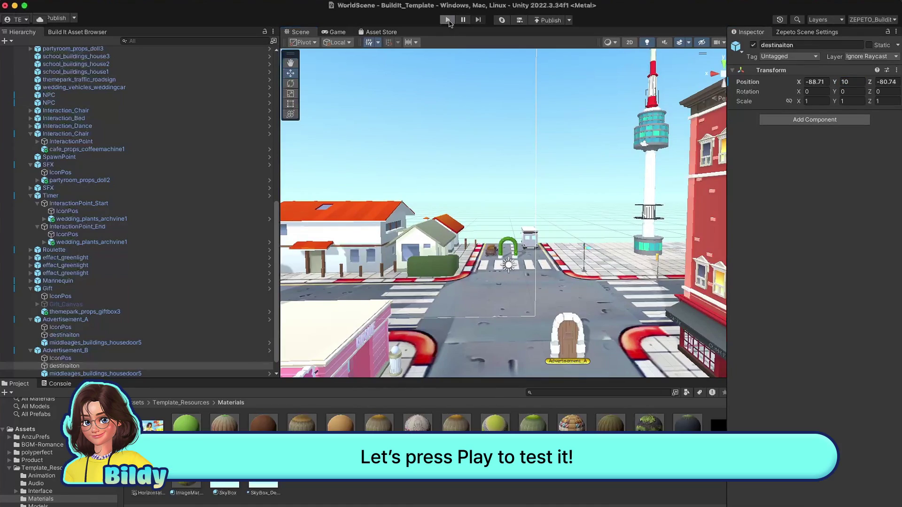
Play-test the world, then view the Console warning 'It works on the Zepeto app.' and its stack trace
{"action": "left_click", "coordinate": [447, 20]}
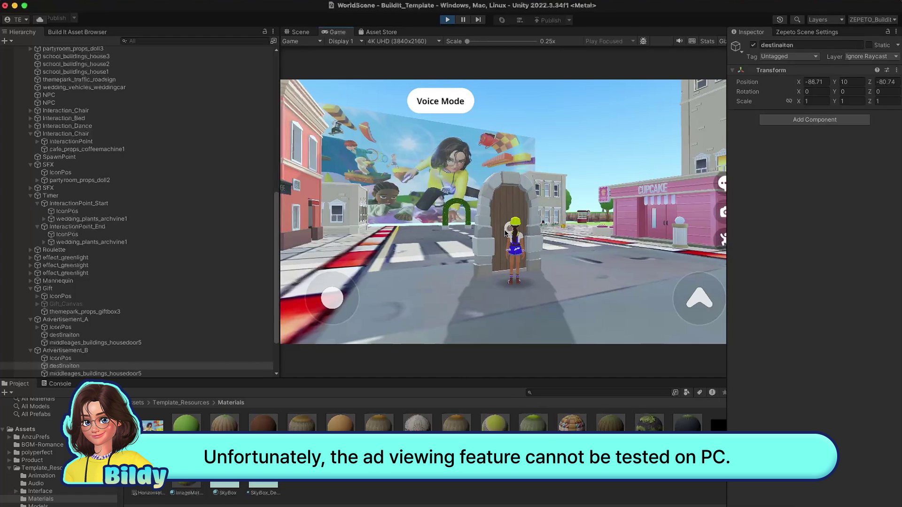
{"action": "left_click", "coordinate": [60, 383]}
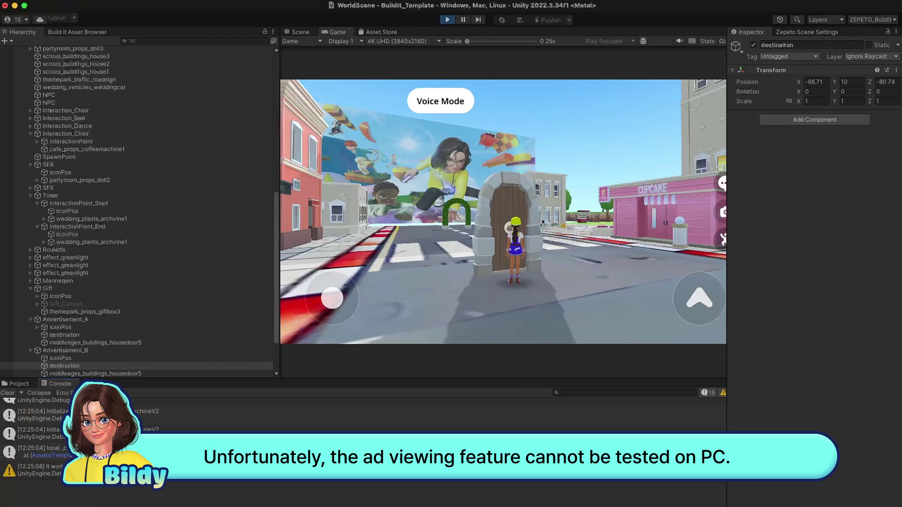
{"action": "left_click", "coordinate": [37, 470]}
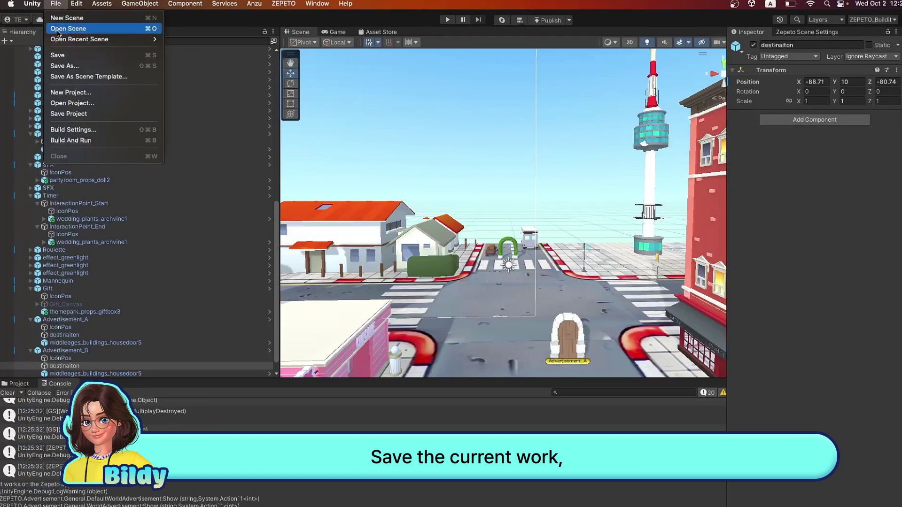
Save the scene, then publish the world to ZEPETO and confirm the Publish on ZEPETO dialog
{"action": "left_click", "coordinate": [63, 57]}
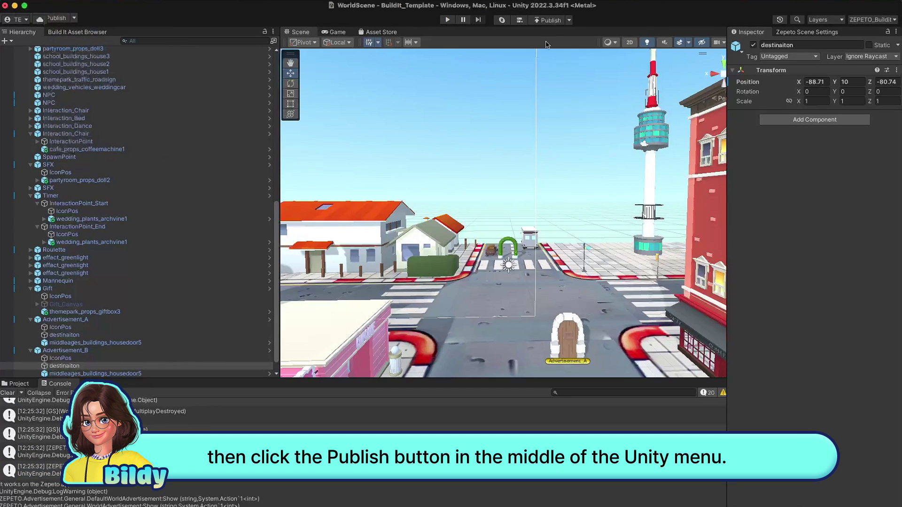
{"action": "left_click", "coordinate": [546, 20]}
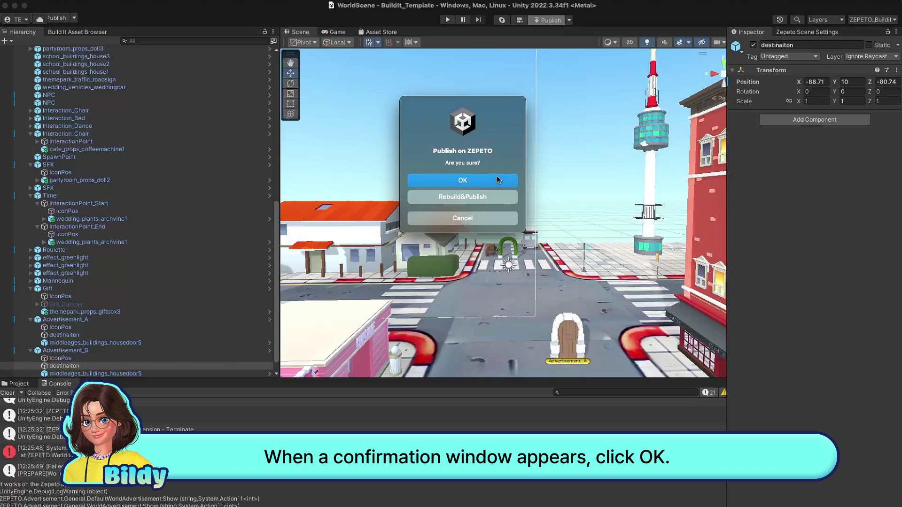
{"action": "left_click", "coordinate": [496, 177]}
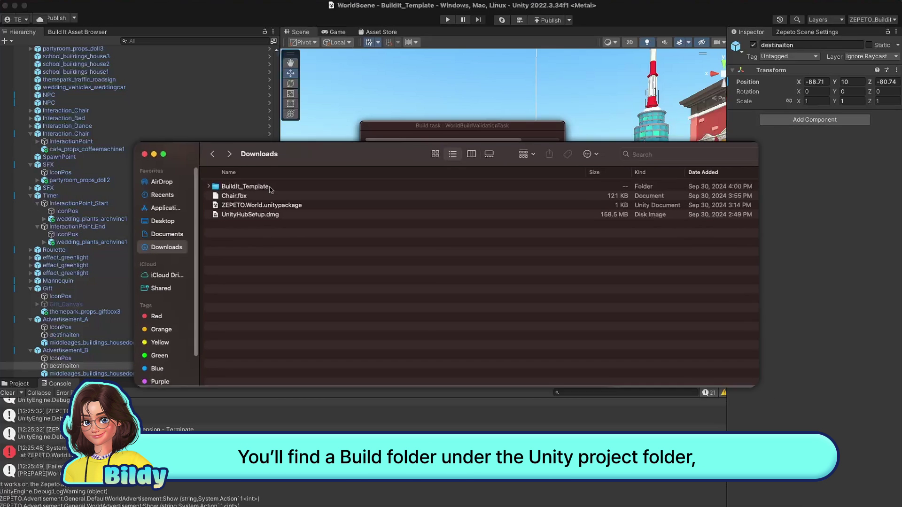
Find the .zepetopackage in BuildIt_Template/Build/ZEPETO.Script, then close Finder and cancel Unity's upload
{"action": "double_click", "coordinate": [263, 185]}
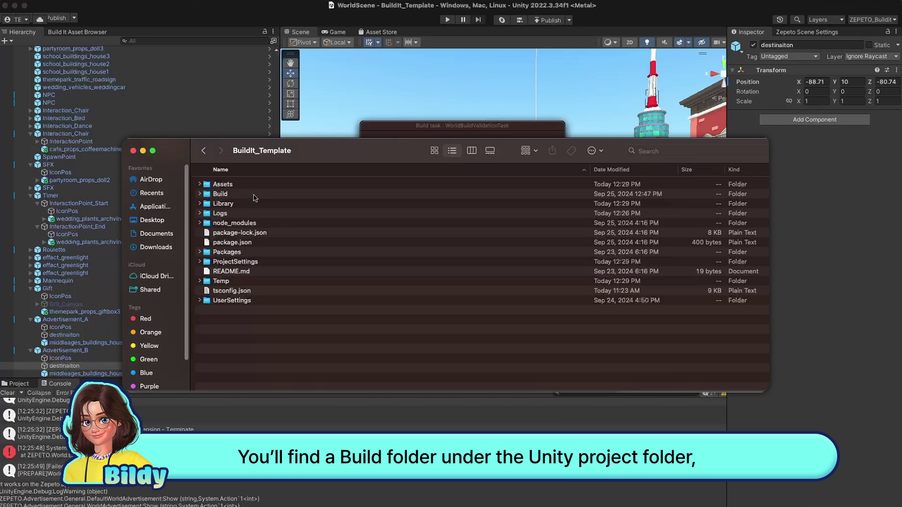
{"action": "double_click", "coordinate": [237, 194]}
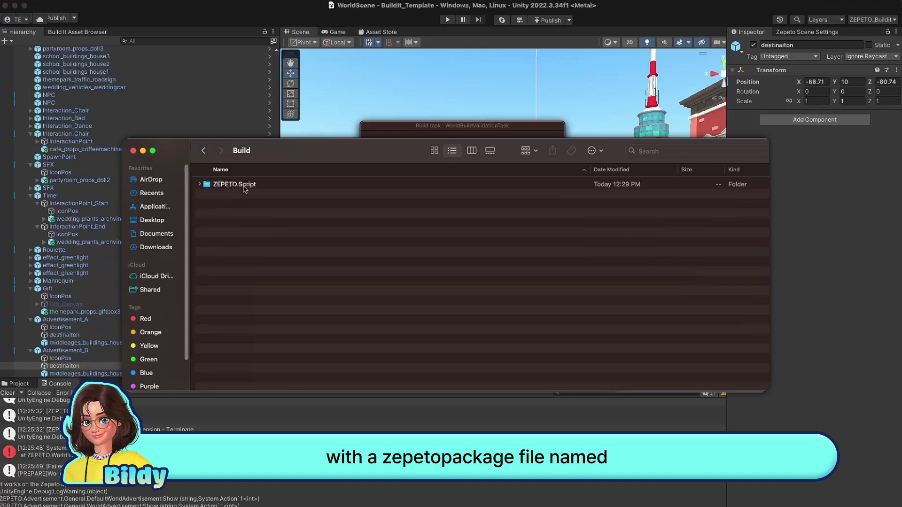
{"action": "double_click", "coordinate": [235, 184]}
{"action": "left_click", "coordinate": [250, 214]}
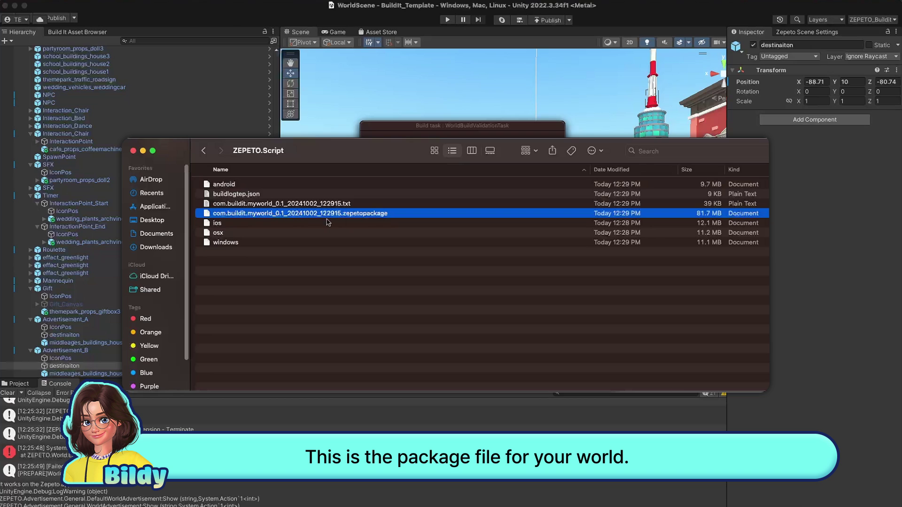
{"action": "key", "text": "super+w"}
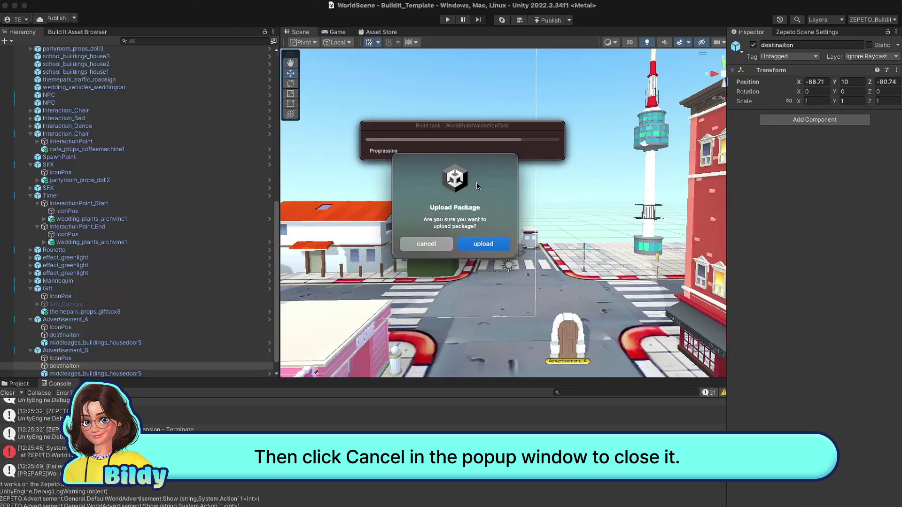
{"action": "left_click", "coordinate": [426, 244]}
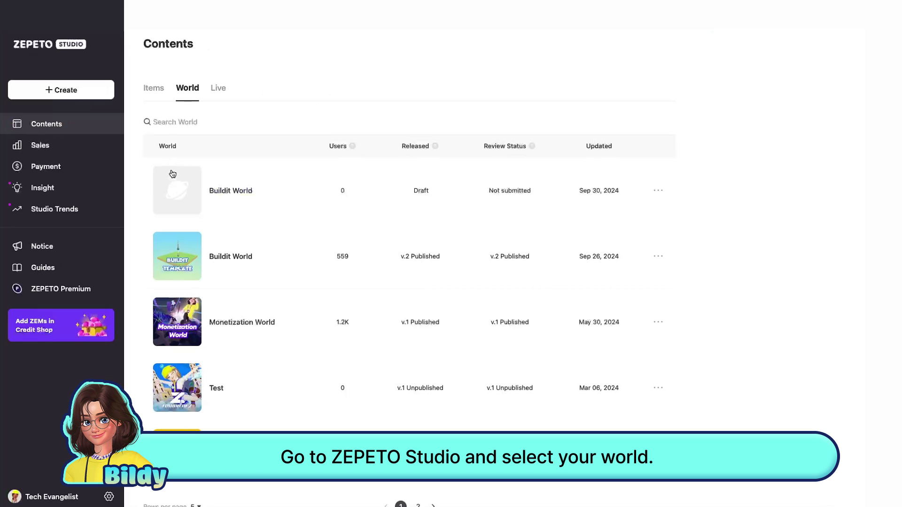
Drop the .zepetopackage into Buildit World's File registration field to register version 0.1
{"action": "left_click", "coordinate": [237, 191]}
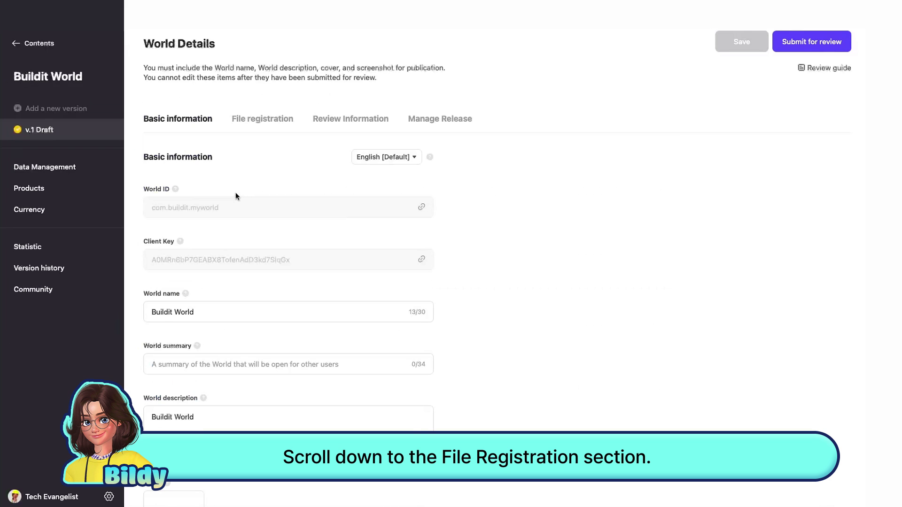
{"action": "scroll", "coordinate": [319, 339], "scroll_direction": "down", "scroll_amount": 10}
{"action": "scroll", "coordinate": [319, 339], "scroll_direction": "down", "scroll_amount": 6}
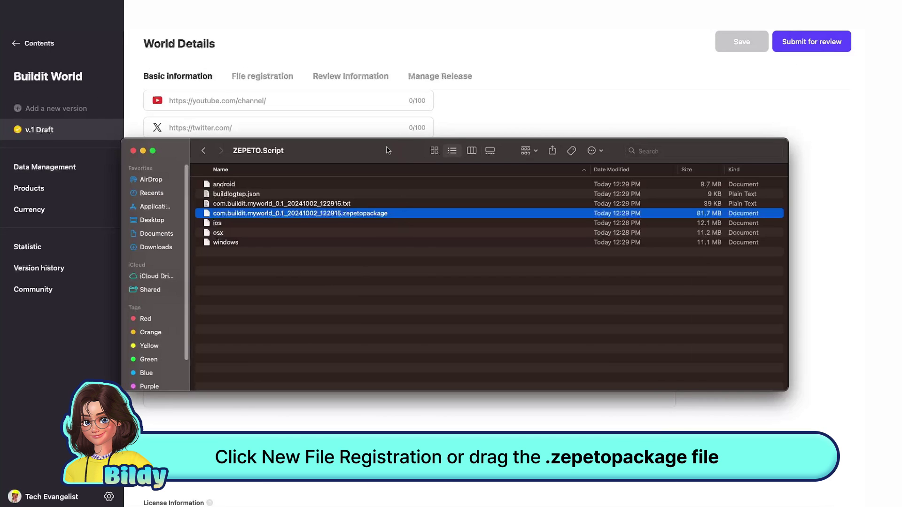
{"action": "left_click_drag", "start_coordinate": [388, 150], "coordinate": [469, 53]}
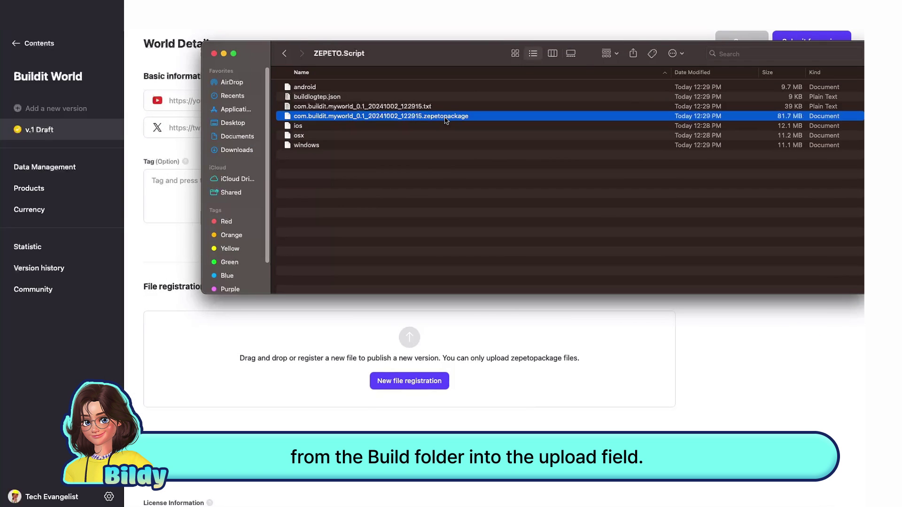
{"action": "left_click_drag", "start_coordinate": [445, 117], "coordinate": [442, 361]}
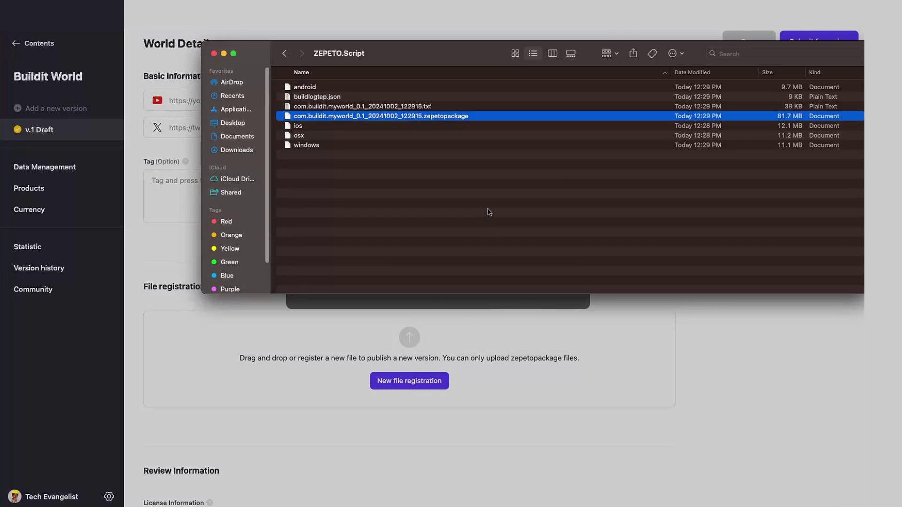
{"action": "left_click", "coordinate": [751, 305]}
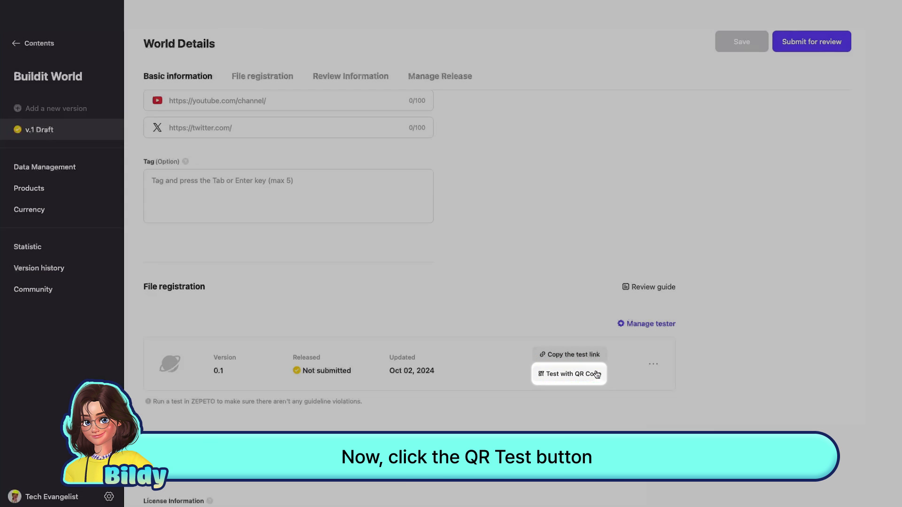
Show the Test with QR Code dialog for version 0.1 of Buildit World
{"action": "left_click", "coordinate": [596, 374]}
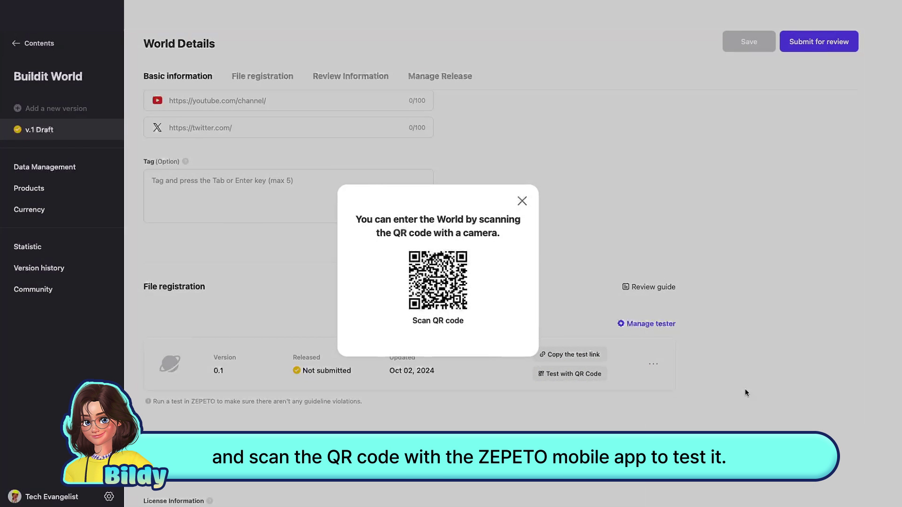